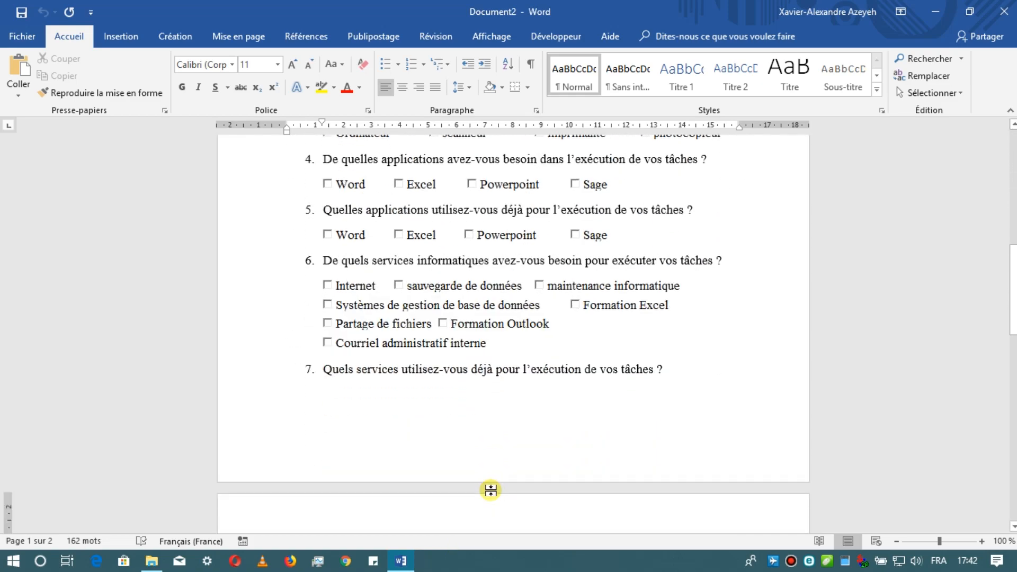
# - Turn on Design Mode for the form's controls
pyautogui.scroll(7, 490, 490)
pyautogui.scroll(3, 492, 490)
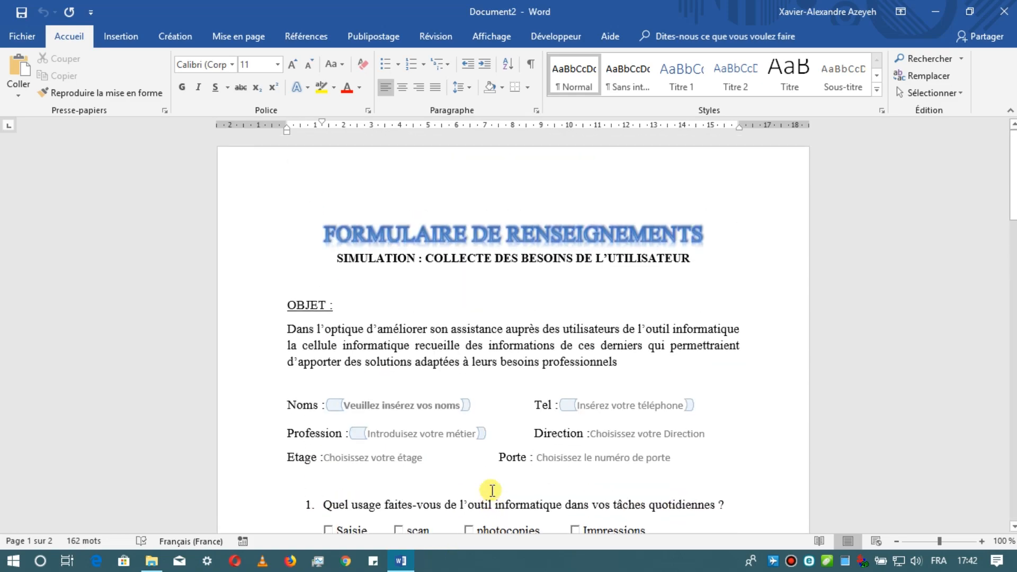
pyautogui.scroll(-5, 488, 488)
pyautogui.scroll(-6, 492, 488)
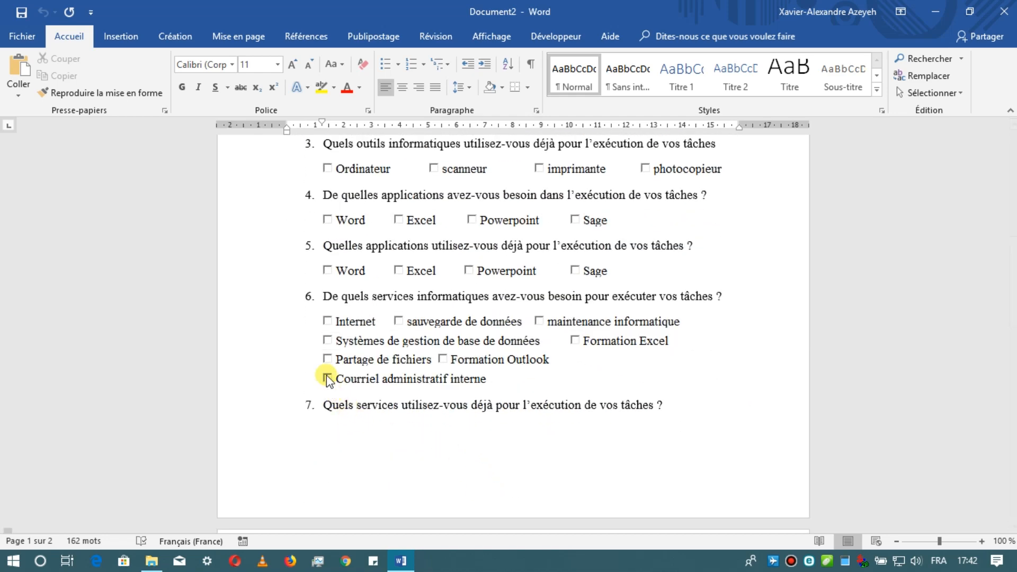
pyautogui.scroll(-2, 325, 376)
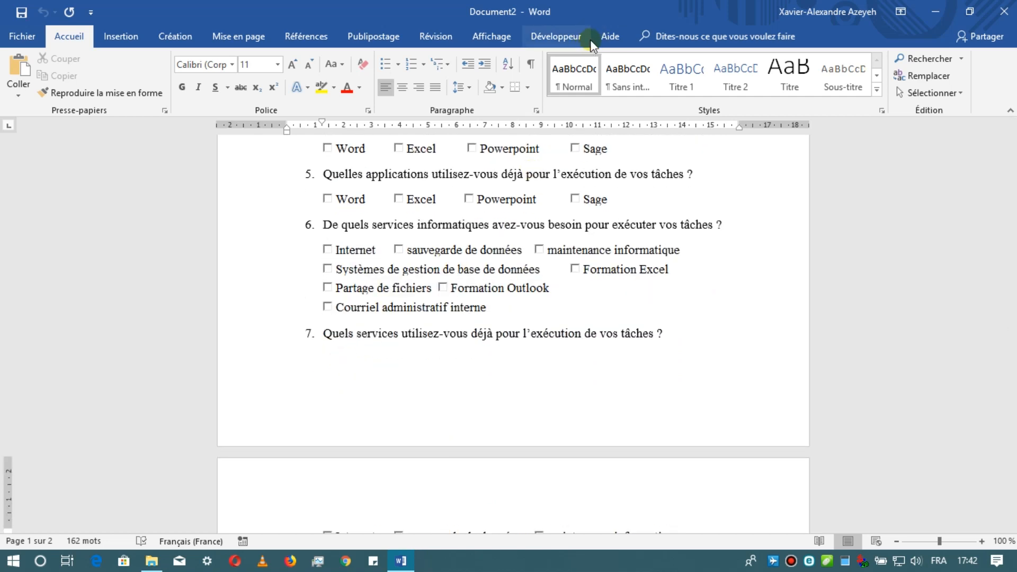
pyautogui.click(579, 35)
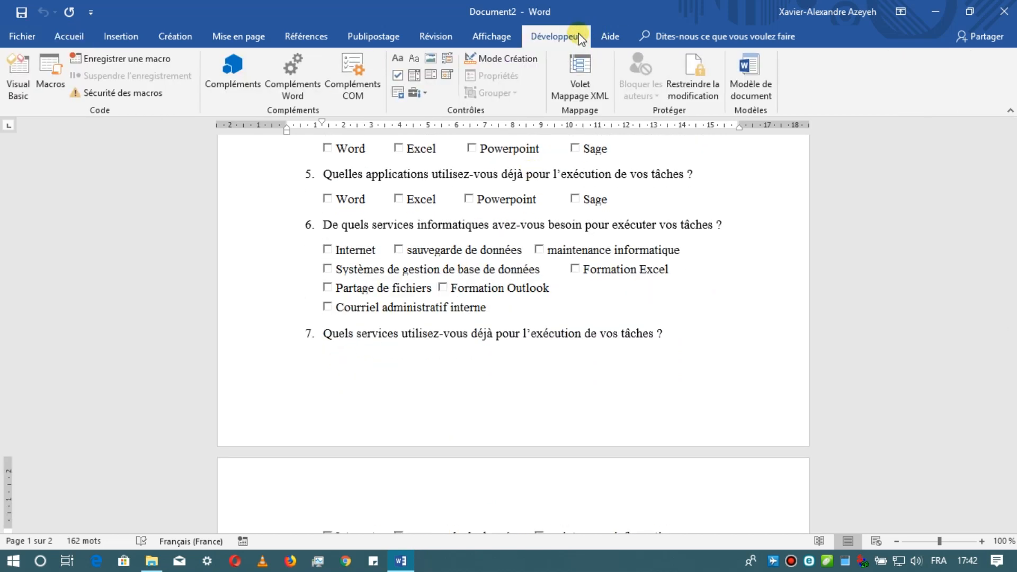
pyautogui.click(498, 59)
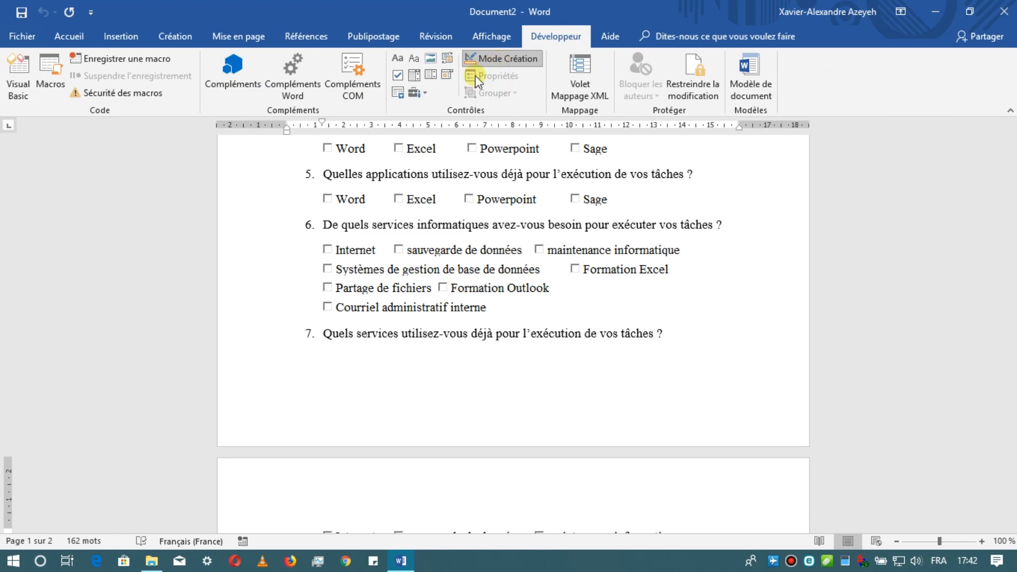
pyautogui.click(424, 94)
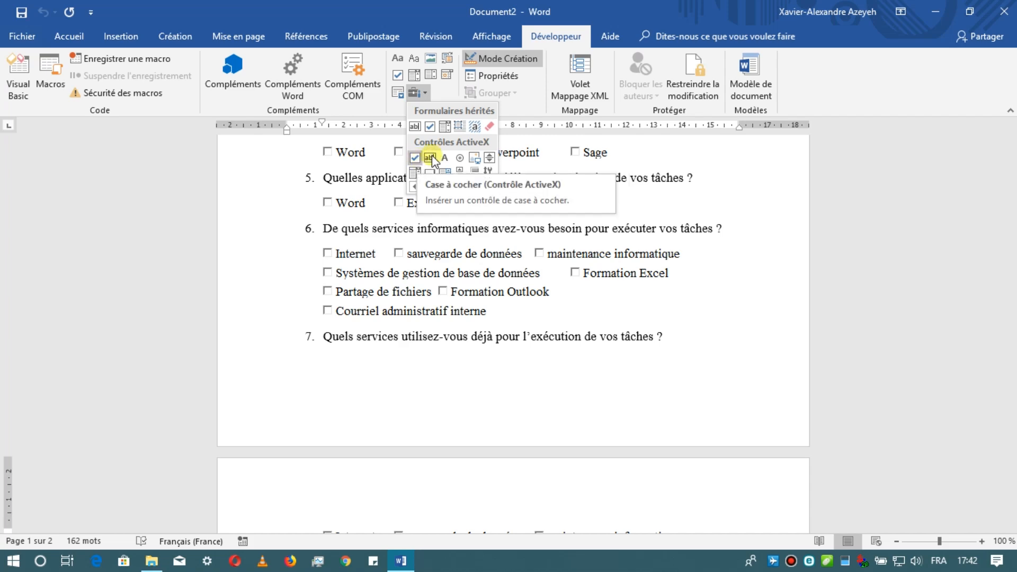
pyautogui.click(598, 260)
# - Insert an ActiveX text box on the empty line below question 8 and widen it across most of the question's length
pyautogui.scroll(-2, 599, 269)
pyautogui.scroll(-12, 599, 270)
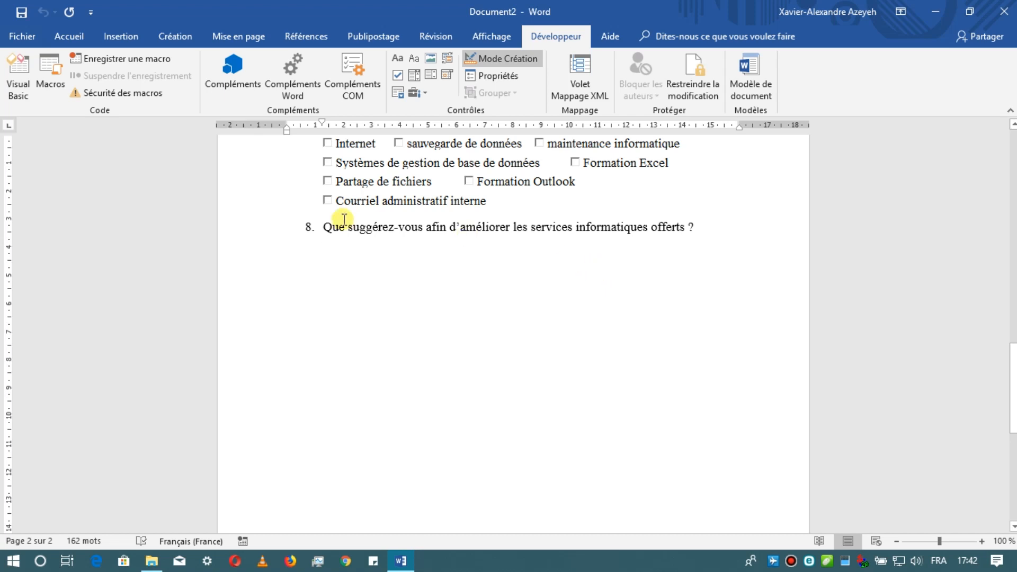
pyautogui.click(324, 226)
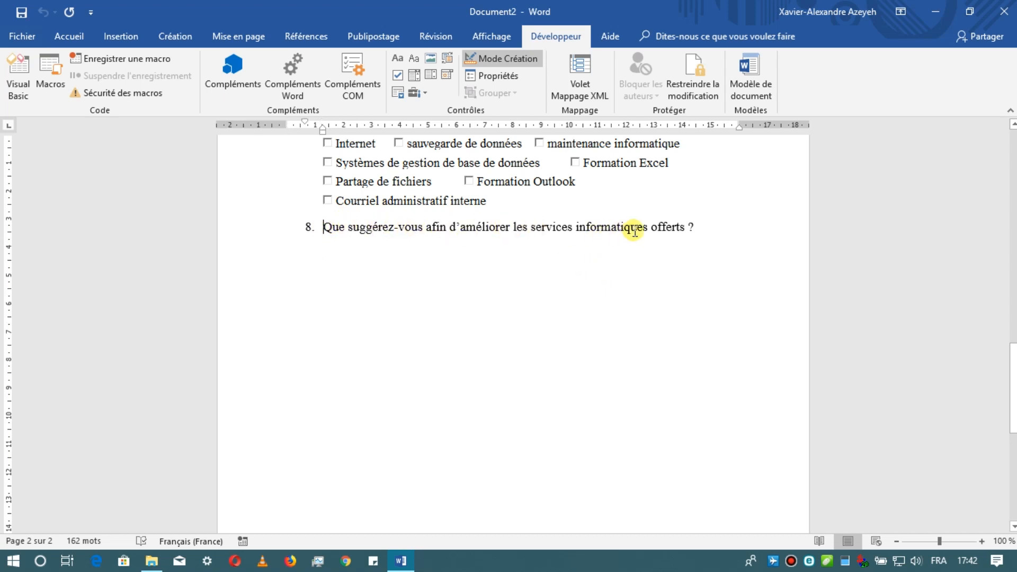
pyautogui.click(627, 256)
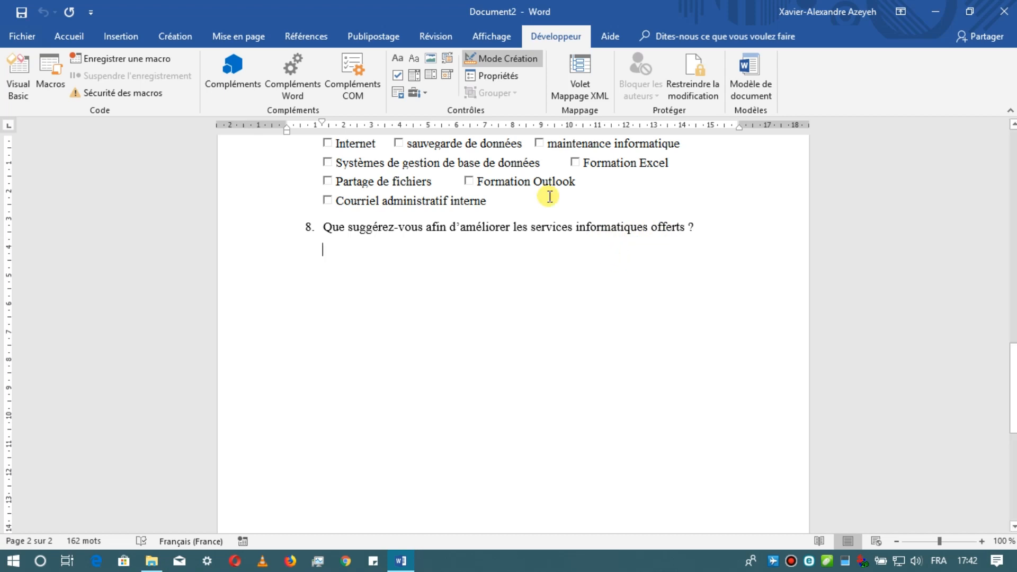
pyautogui.click(423, 93)
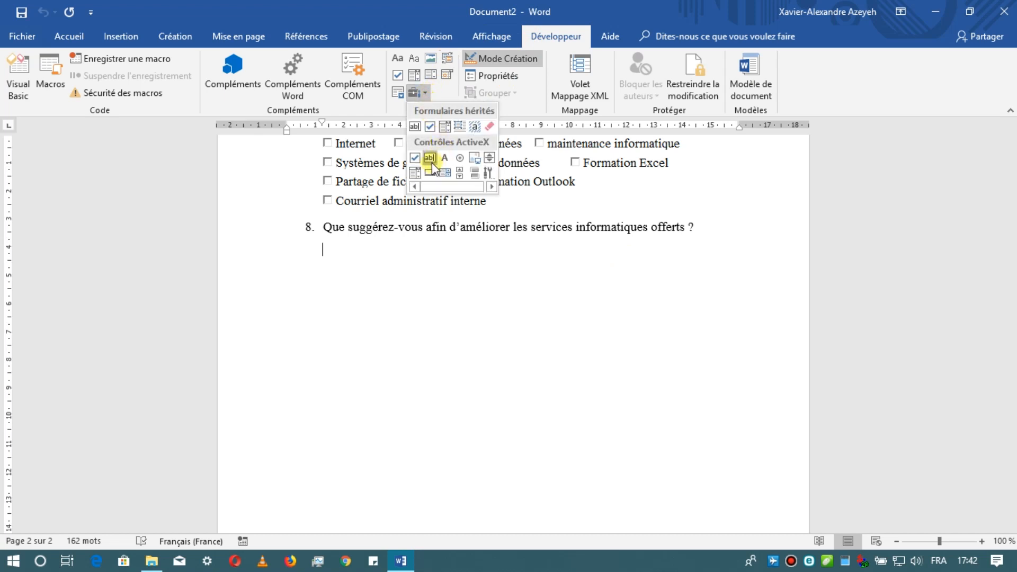
pyautogui.click(430, 159)
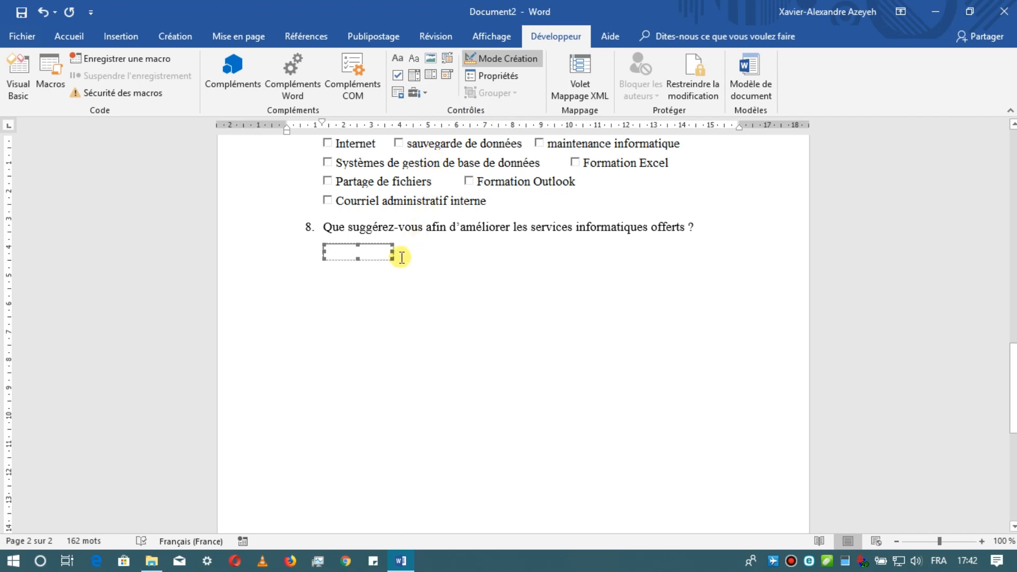
pyautogui.moveTo(391, 253); pyautogui.dragTo(621, 252)
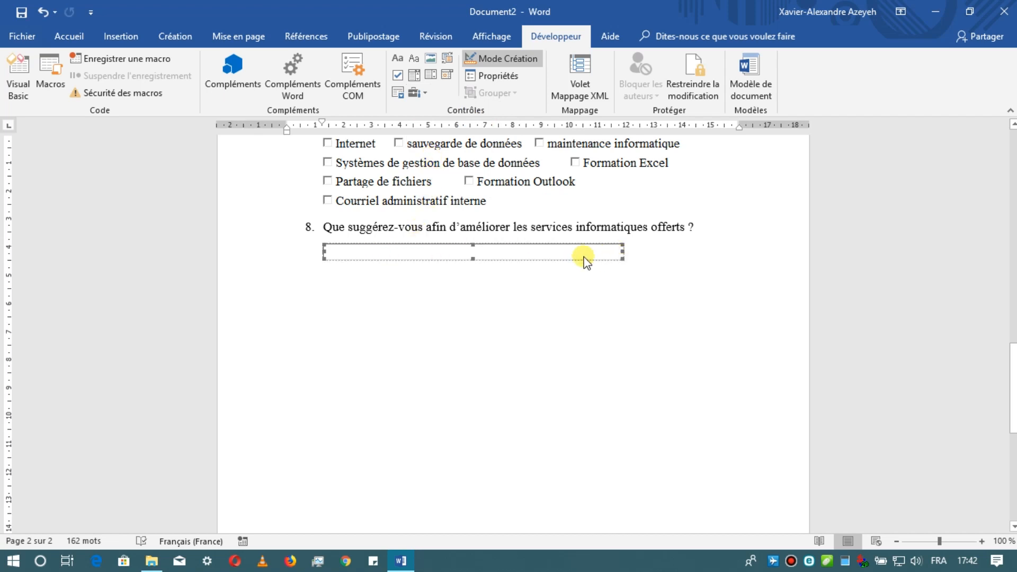
# - Indent the text box below question 8 by one tab stop and increase its height to about 60
pyautogui.click(398, 252)
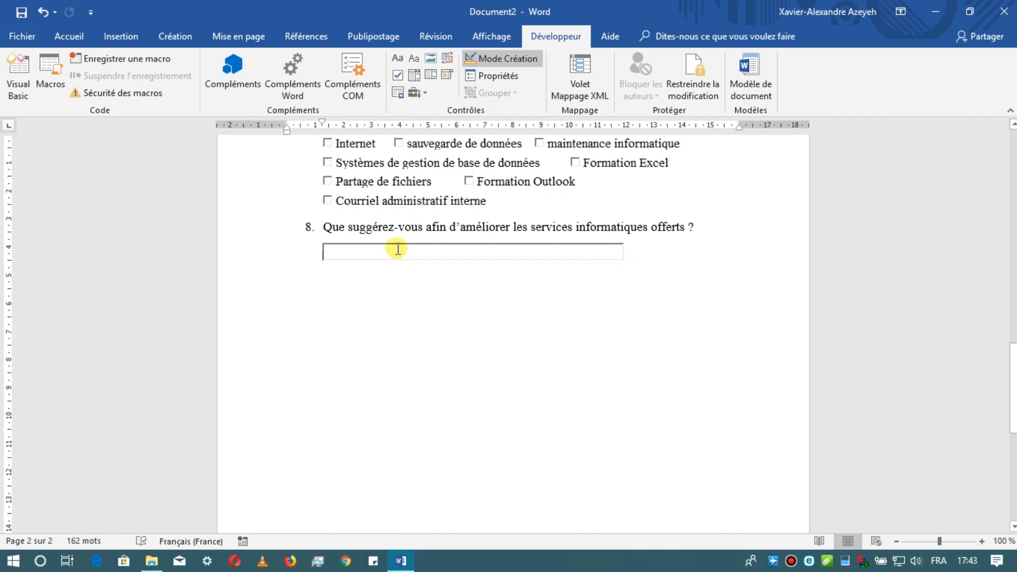
pyautogui.press('Tab')
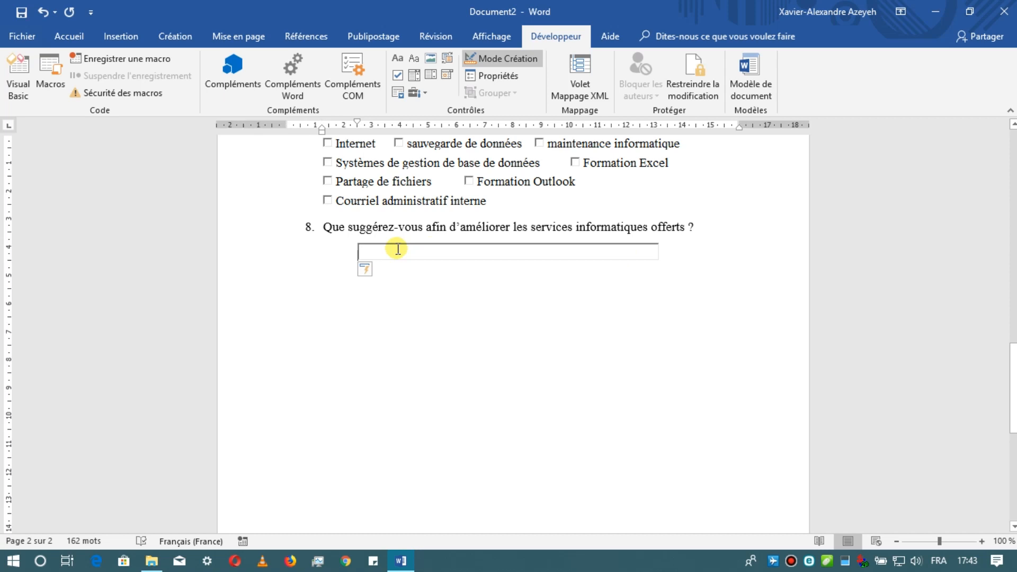
pyautogui.click(509, 259)
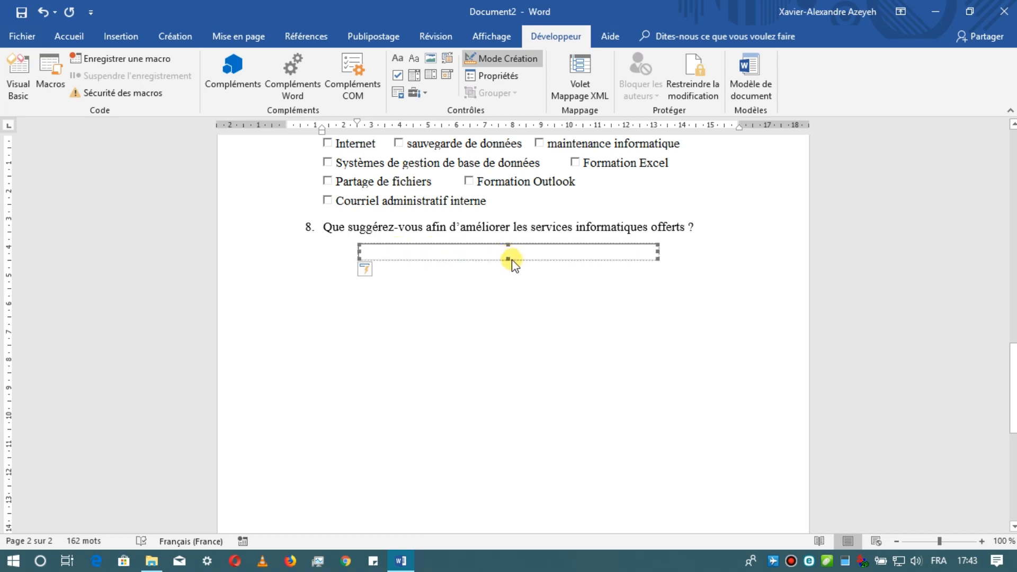
pyautogui.moveTo(509, 259); pyautogui.dragTo(508, 301)
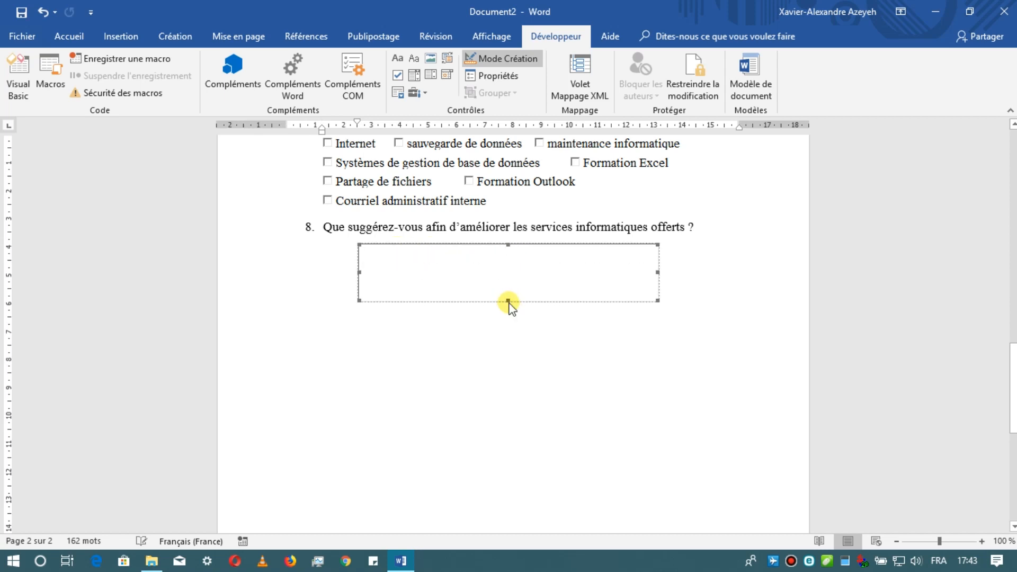
# - Remove the indent from the text box below question 8 and widen the box to about 360
pyautogui.click(354, 273)
pyautogui.press('Left')
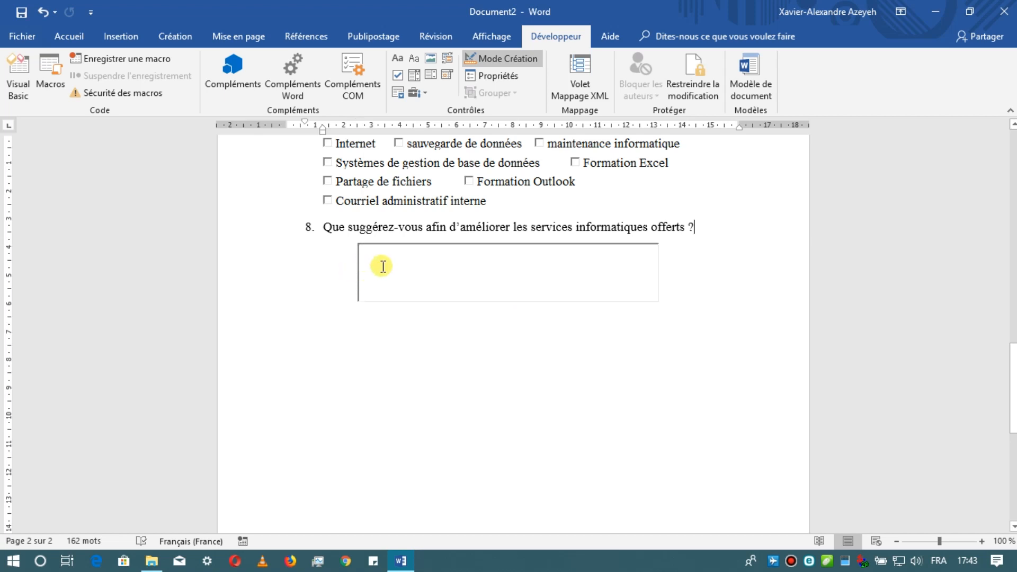
pyautogui.click(373, 266)
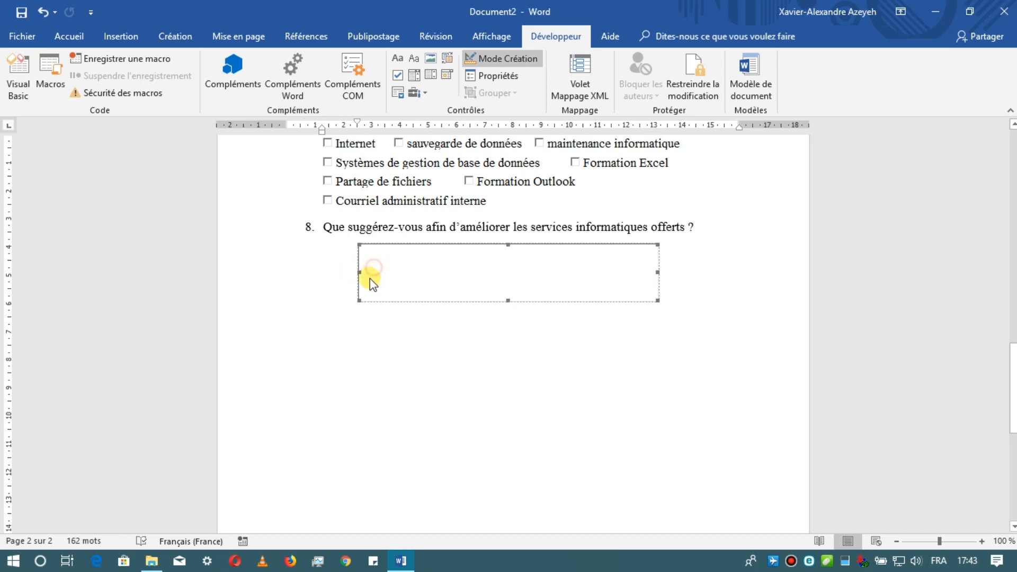
pyautogui.click(365, 287)
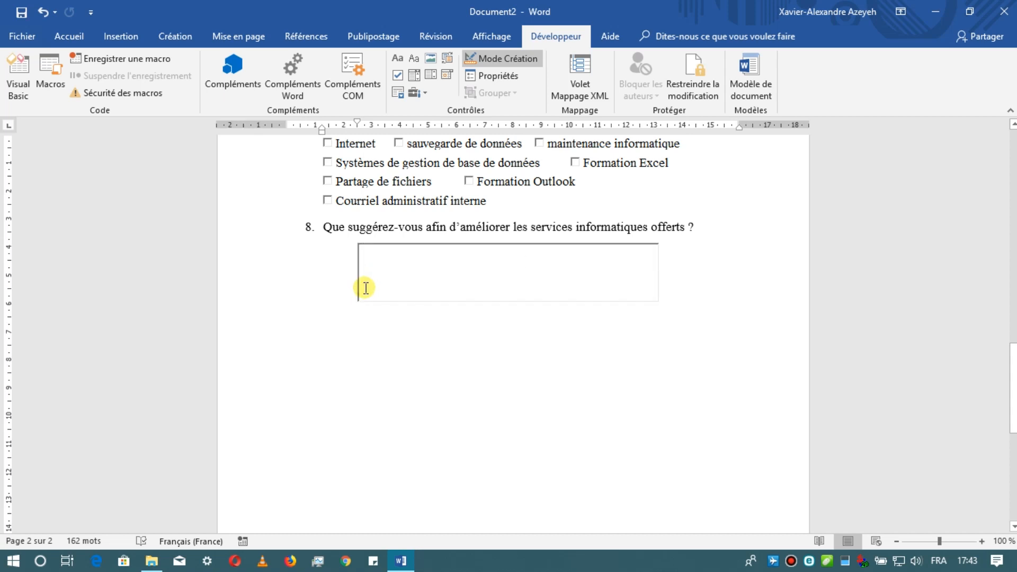
pyautogui.press('BackSpace')
pyautogui.press('Tab')
pyautogui.press('Tab')
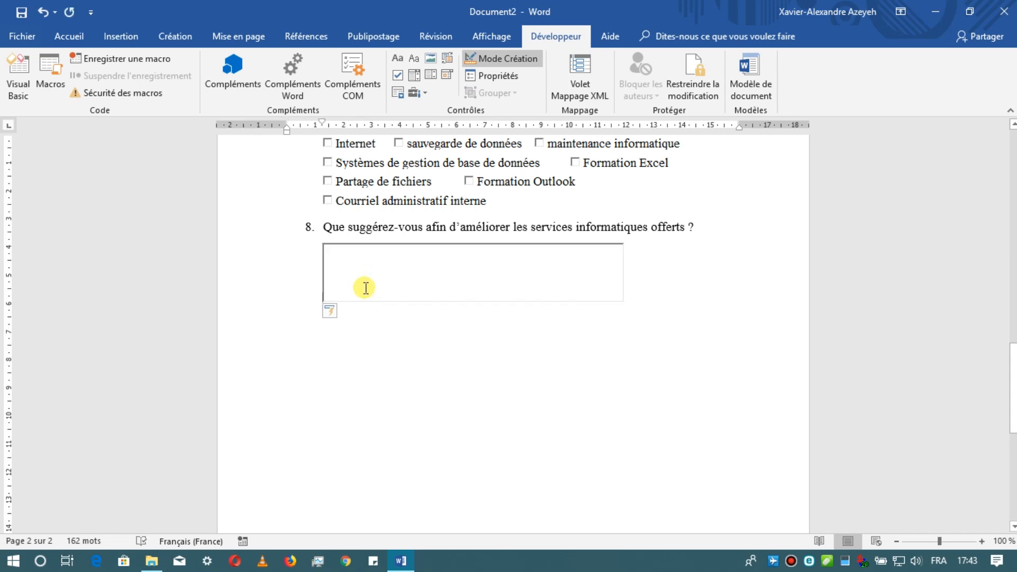
pyautogui.click(623, 273)
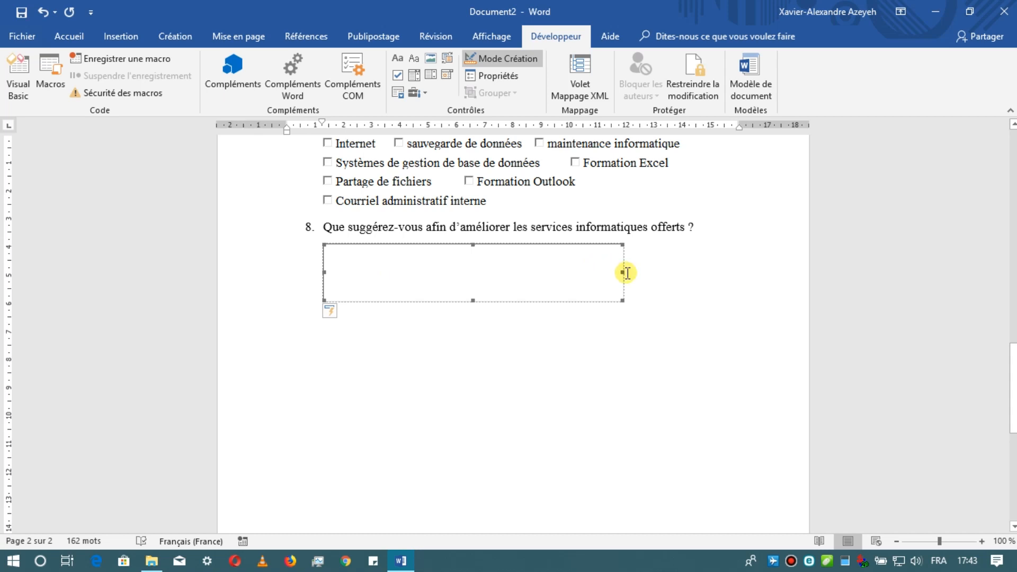
pyautogui.moveTo(623, 273); pyautogui.dragTo(676, 275)
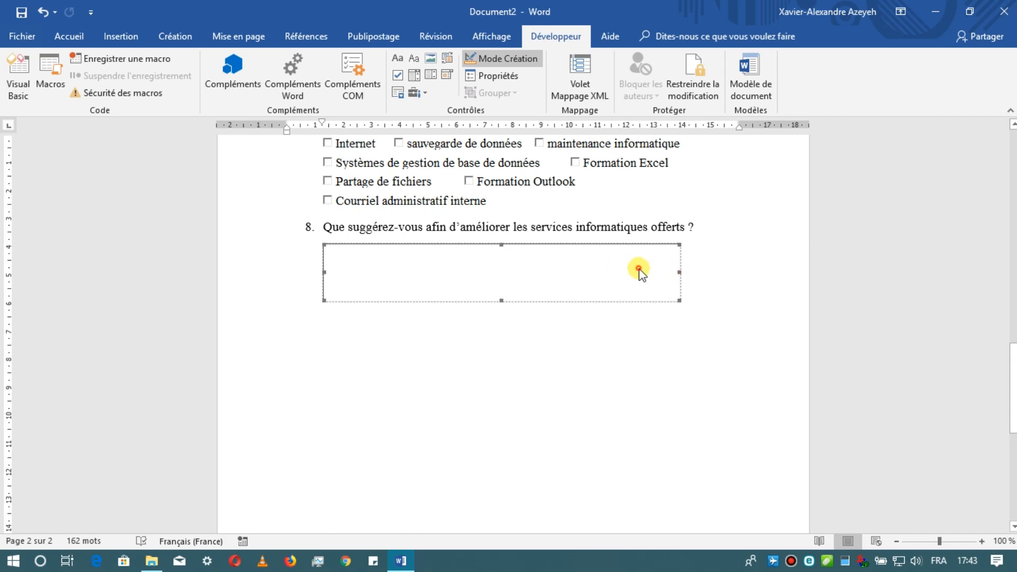
# - Set the text box's font to Times New Roman, size 13, in its properties
pyautogui.click(503, 75)
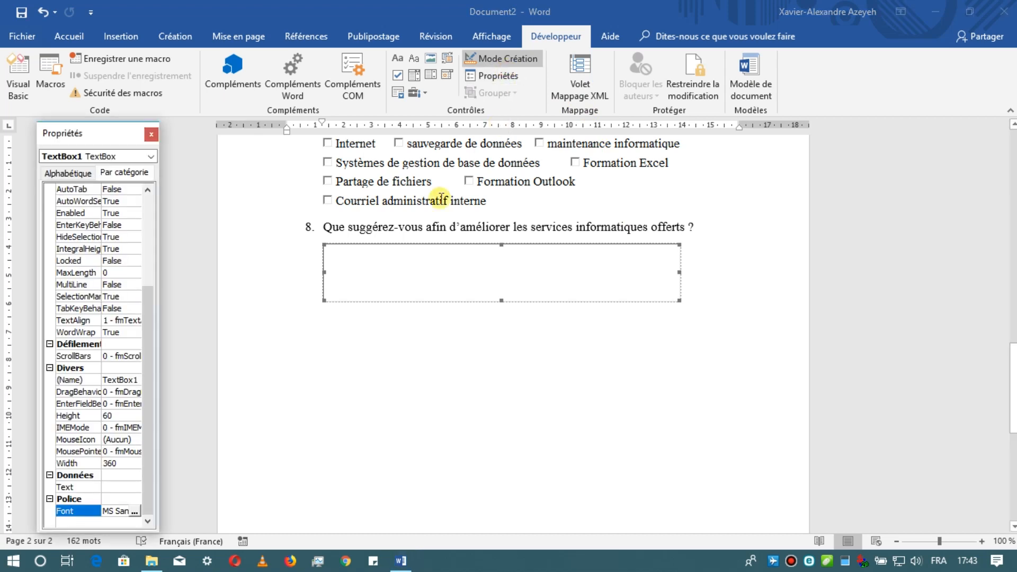
pyautogui.click(135, 511)
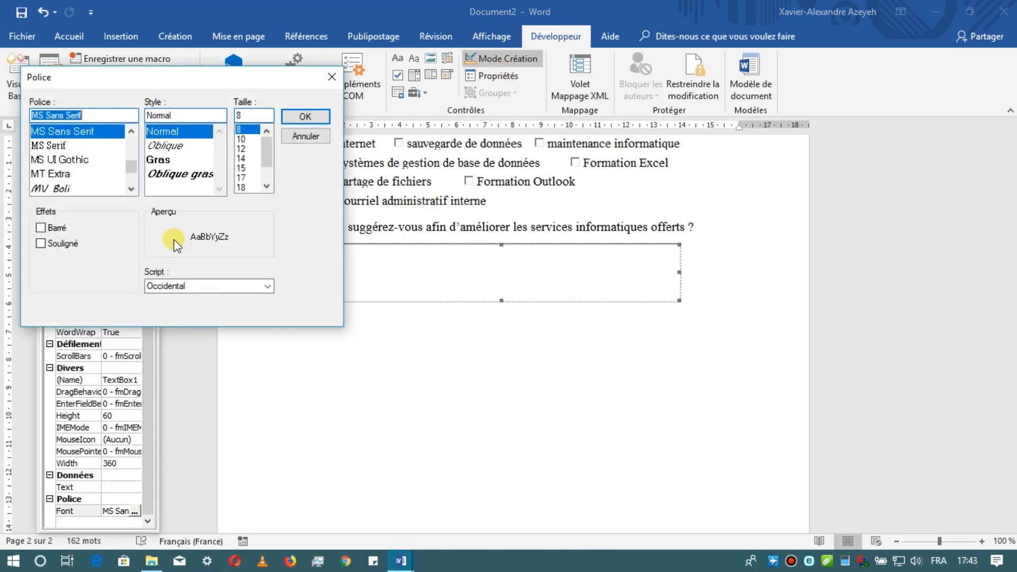
pyautogui.write('t')
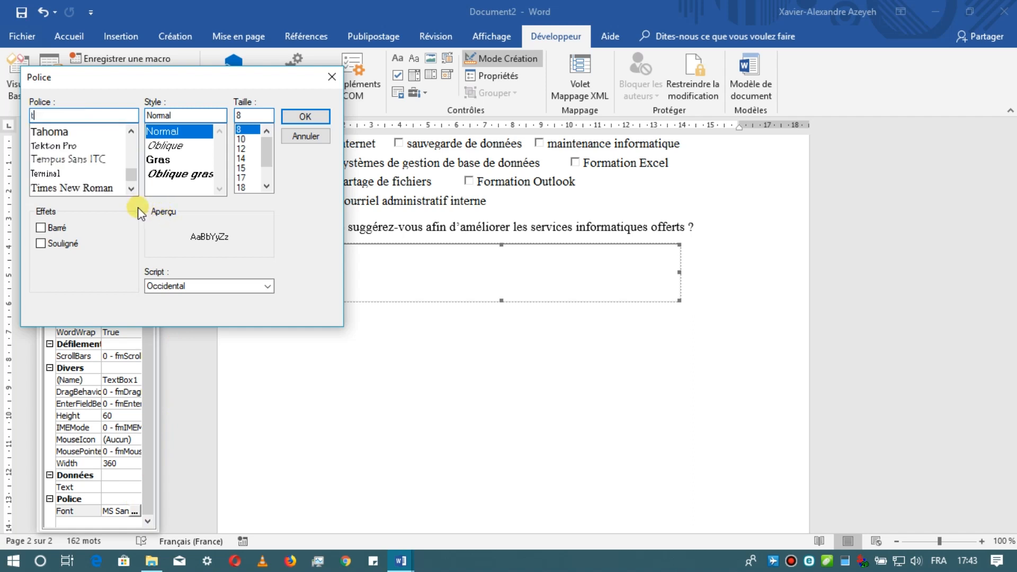
pyautogui.click(107, 186)
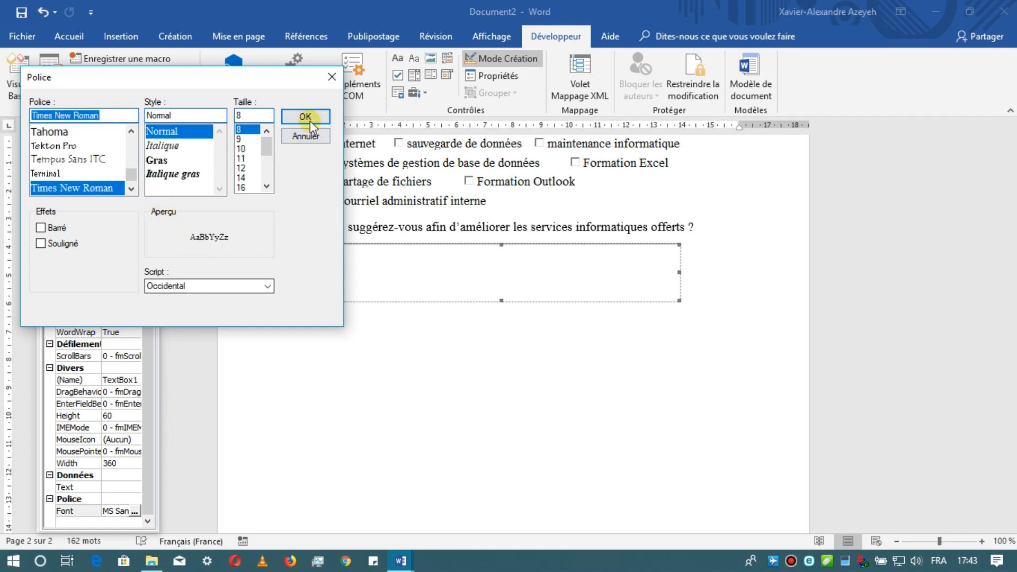
pyautogui.doubleClick(263, 115)
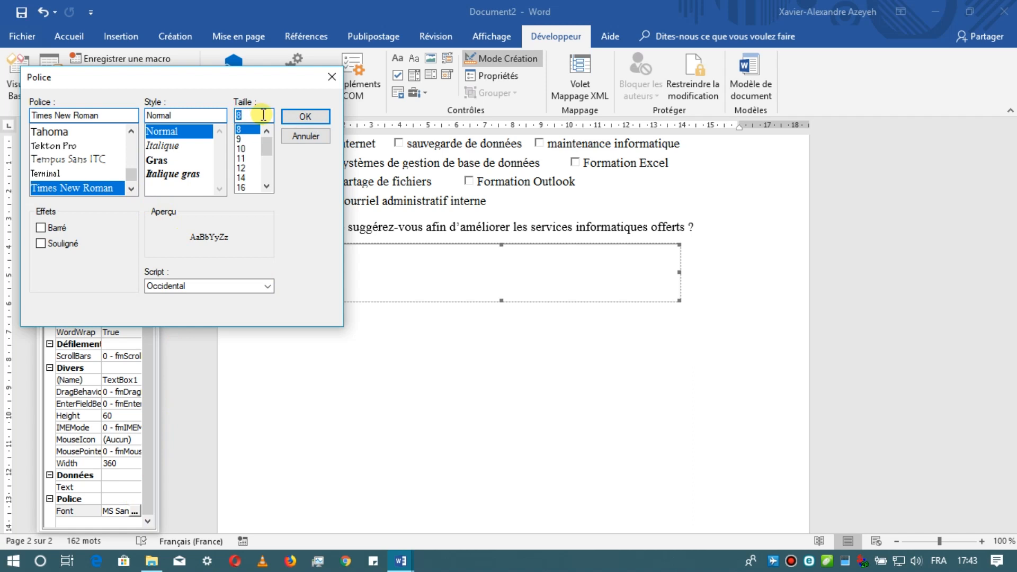
pyautogui.write('13')
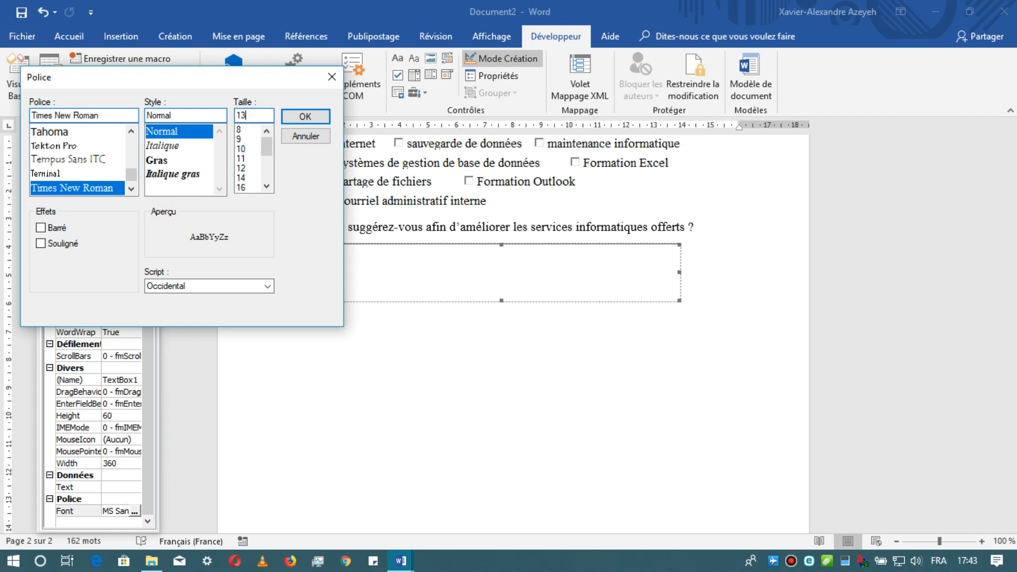
pyautogui.click(305, 118)
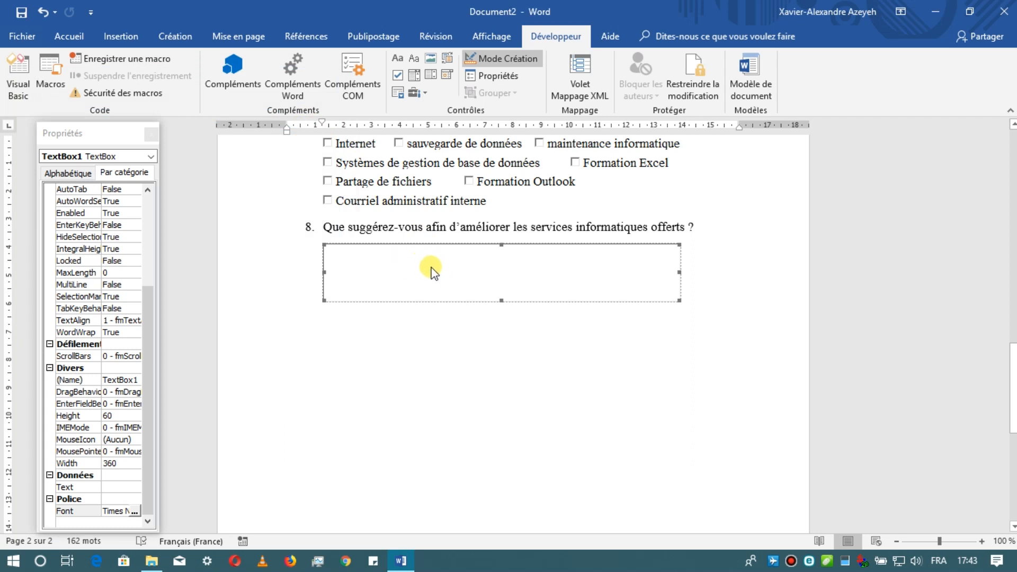
# - Review the form's questions, checkboxes and the answer box under question 8 across both pages
pyautogui.scroll(8, 432, 267)
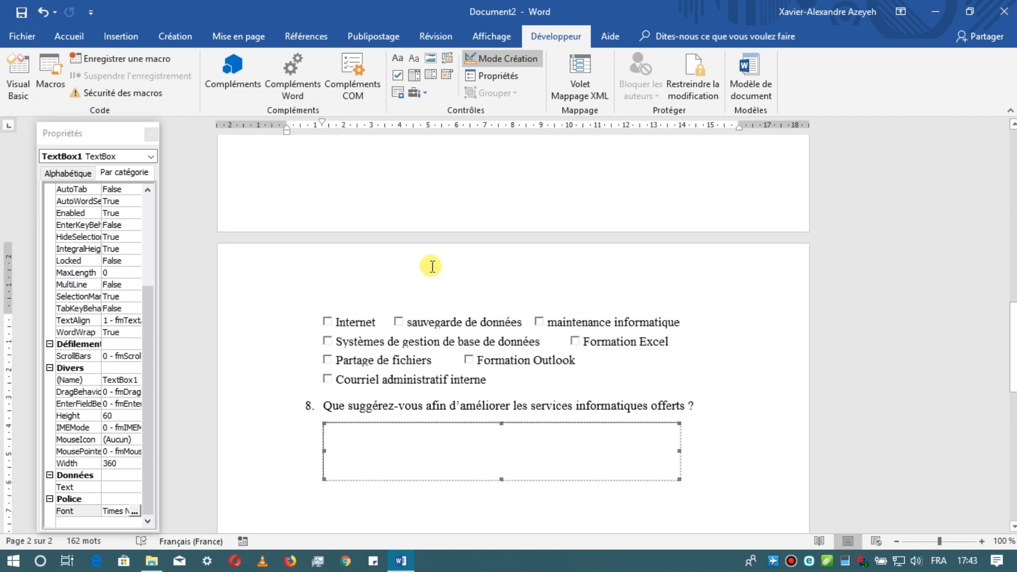
pyautogui.scroll(3, 432, 266)
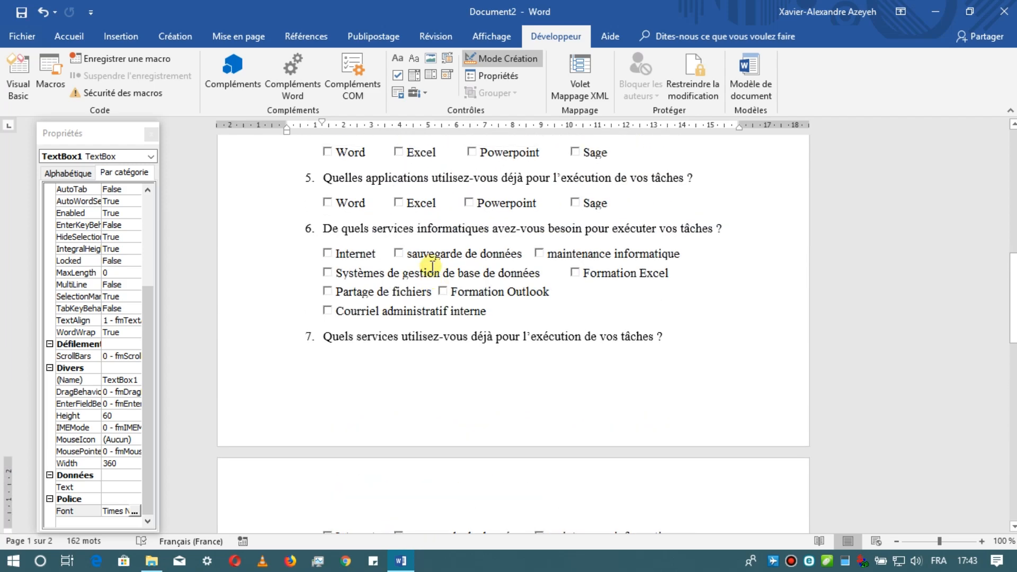
pyautogui.scroll(2, 431, 266)
pyautogui.scroll(-7, 433, 266)
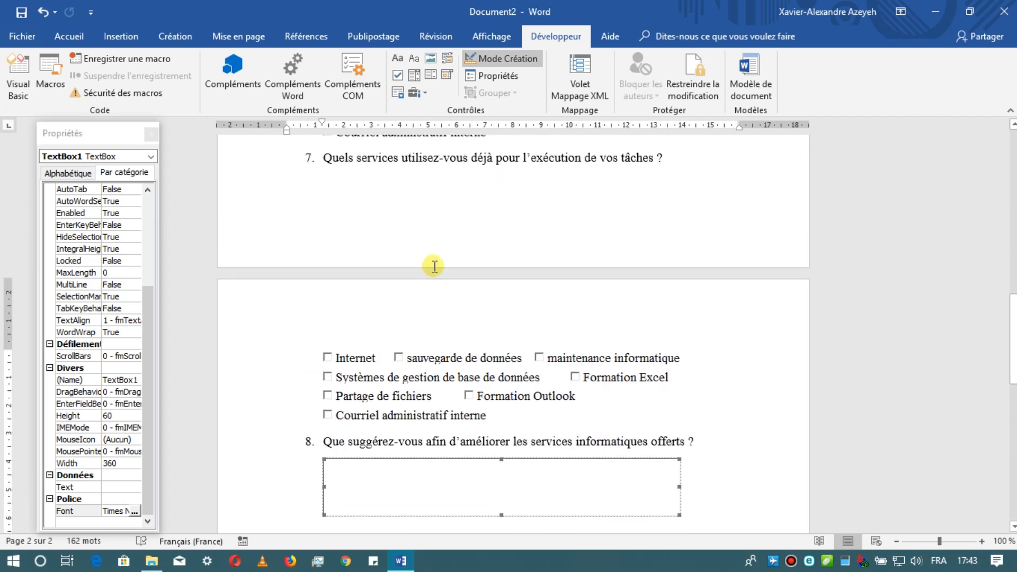
pyautogui.scroll(-5, 434, 267)
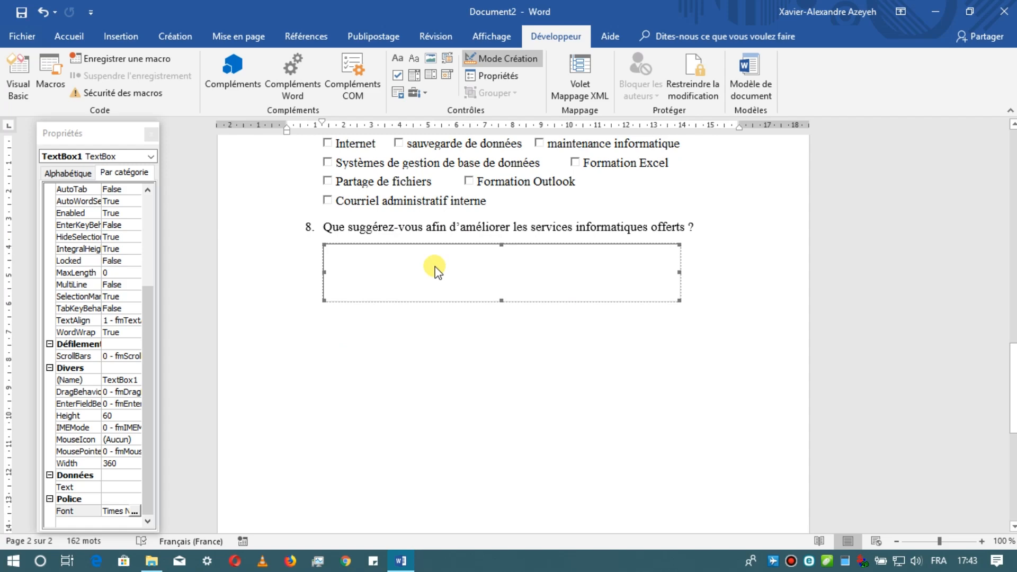
pyautogui.scroll(2, 435, 270)
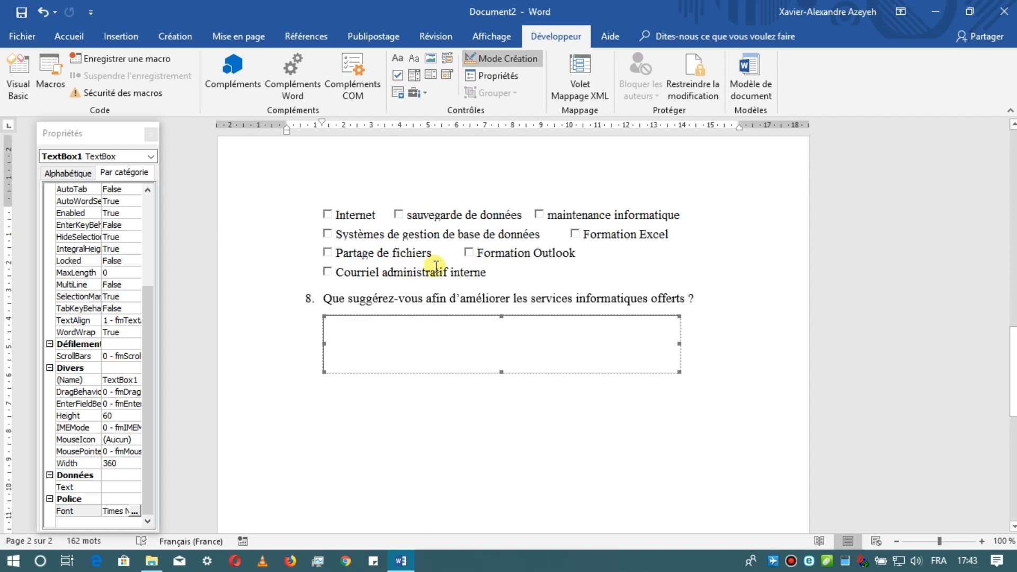
pyautogui.scroll(13, 435, 266)
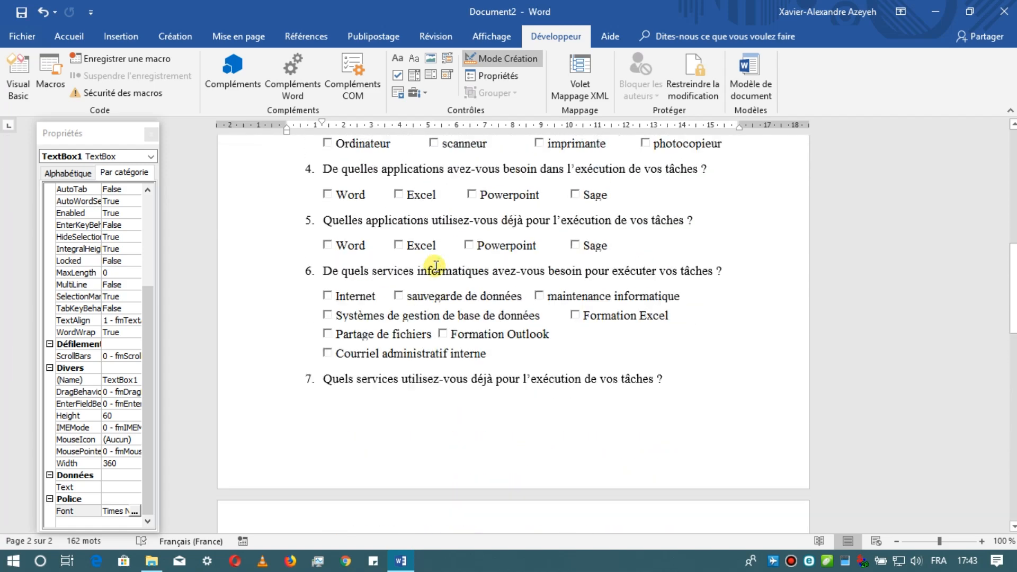
# - Check the placeholder fields for name, telephone and direction in the contact section below the OBJET paragraph
pyautogui.scroll(9, 435, 266)
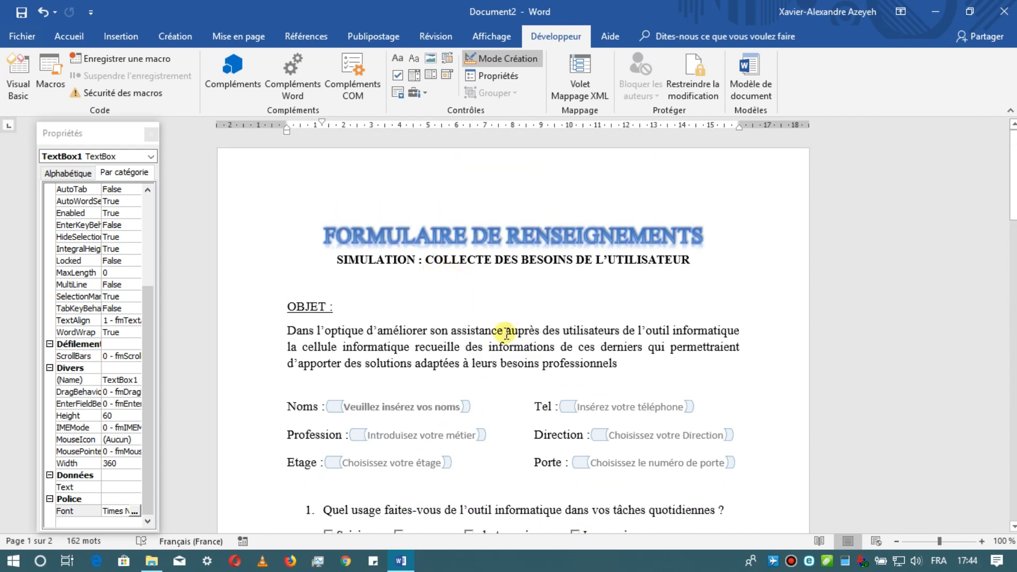
pyautogui.scroll(-3, 505, 333)
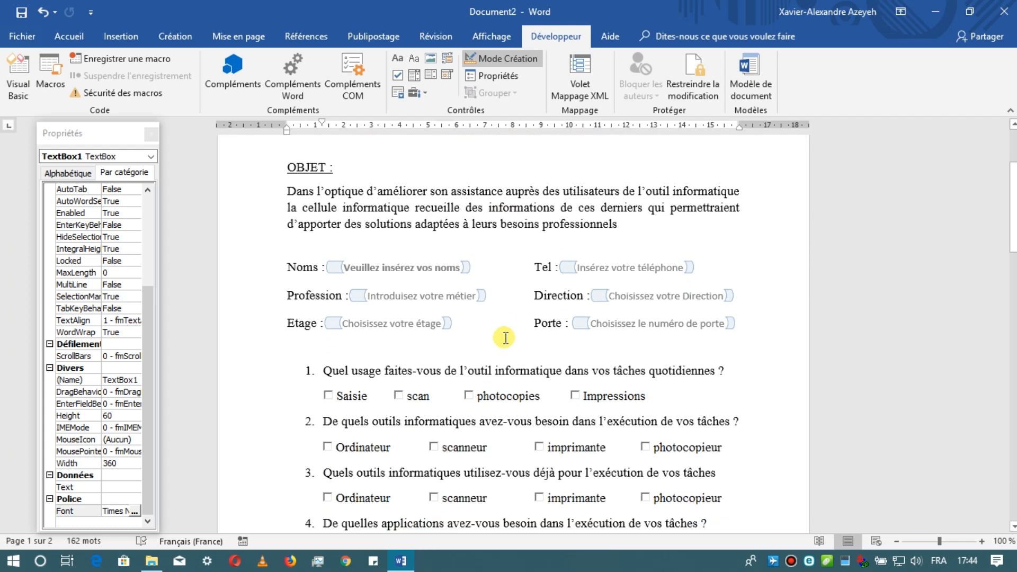
pyautogui.click(414, 266)
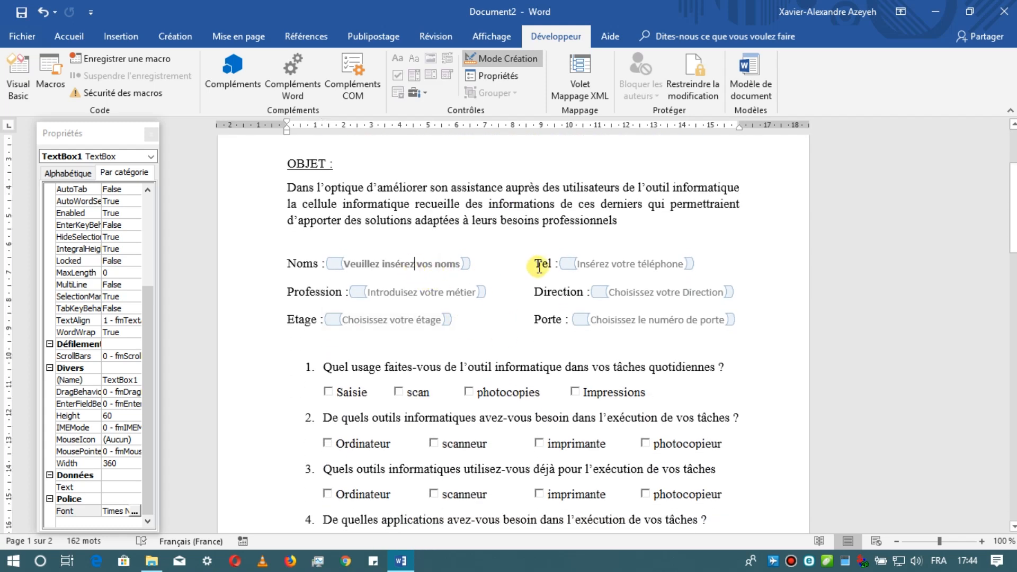
pyautogui.click(595, 263)
pyautogui.click(640, 291)
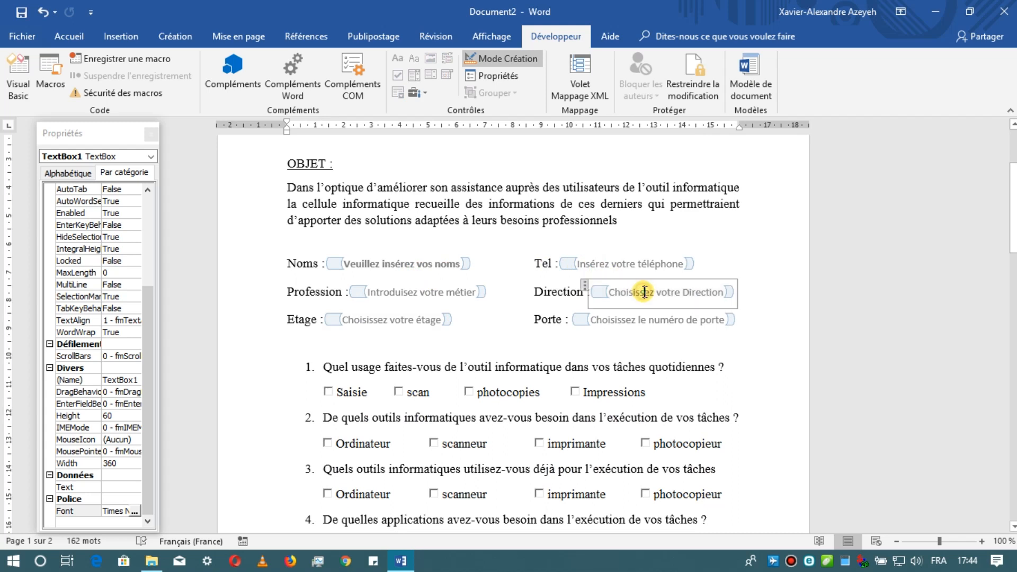
# - Test whether the OBJET paragraph can be edited by inserting stray letters before "auprès" and removing them
pyautogui.click(524, 204)
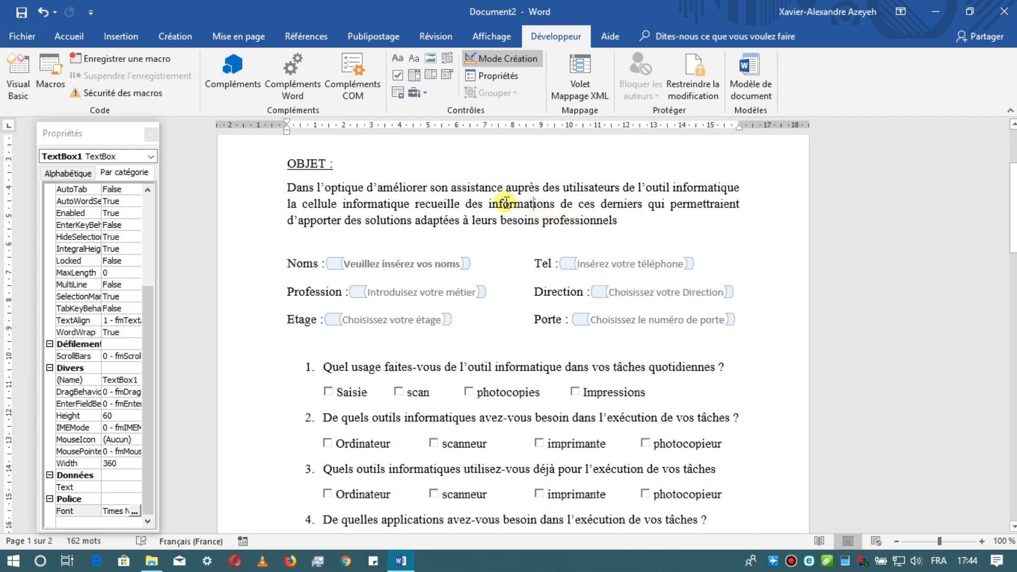
pyautogui.click(511, 188)
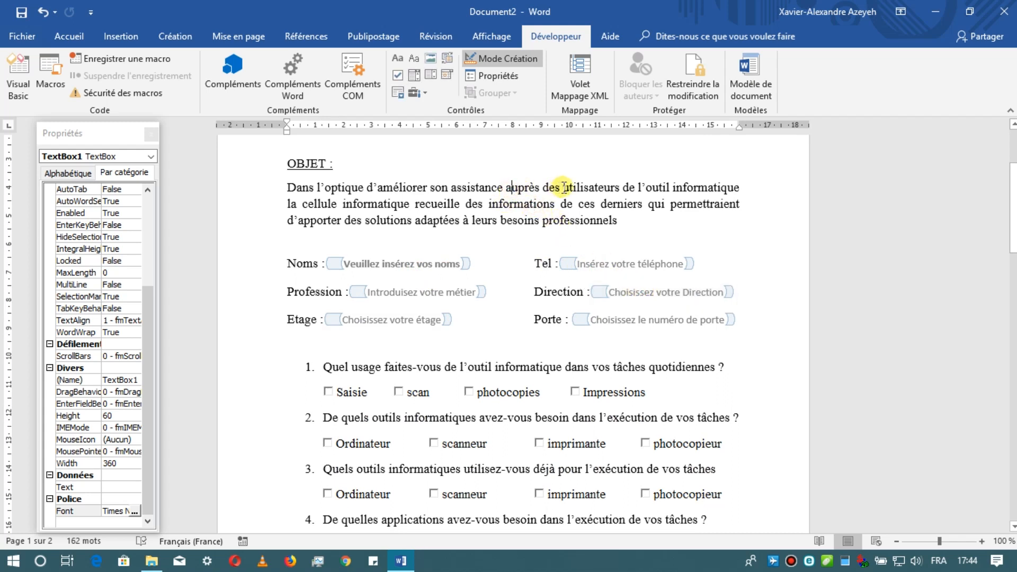
pyautogui.write('jhn')
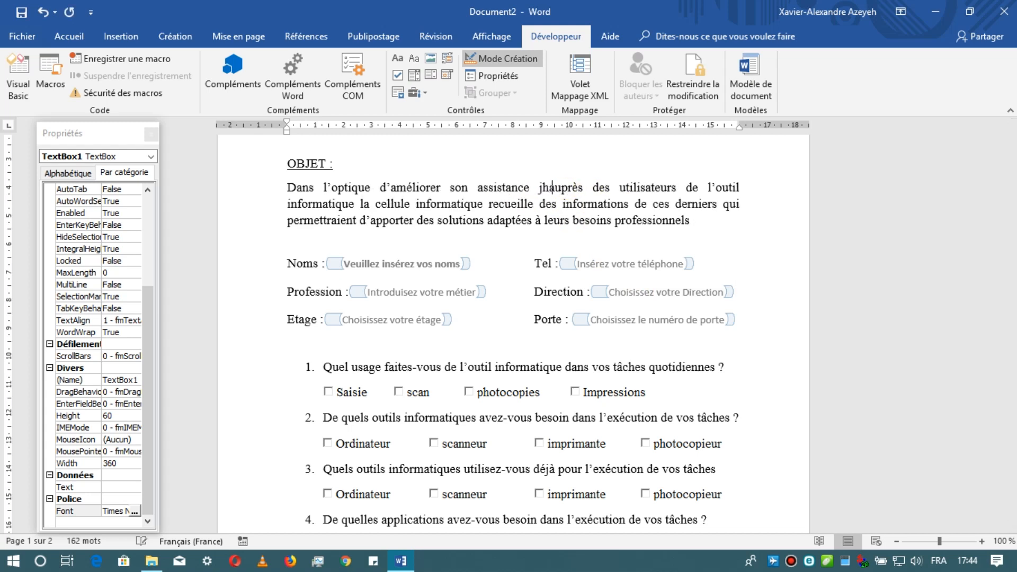
pyautogui.press('BackSpace')
pyautogui.press('BackSpace')
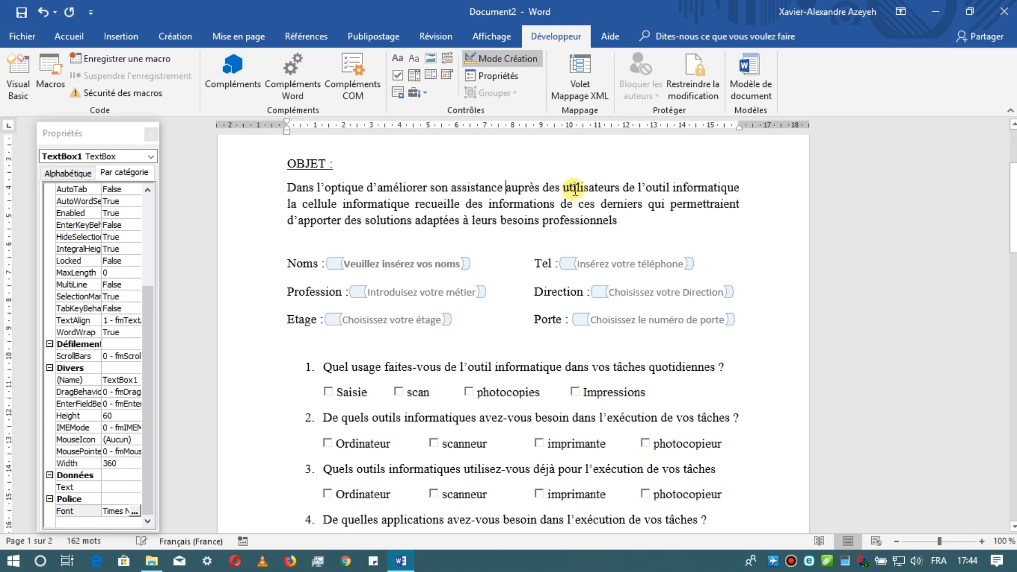
# - Test whether question 1 can be edited by inserting stray letters in the word "outil" and removing them
pyautogui.scroll(-4, 577, 206)
pyautogui.click(489, 258)
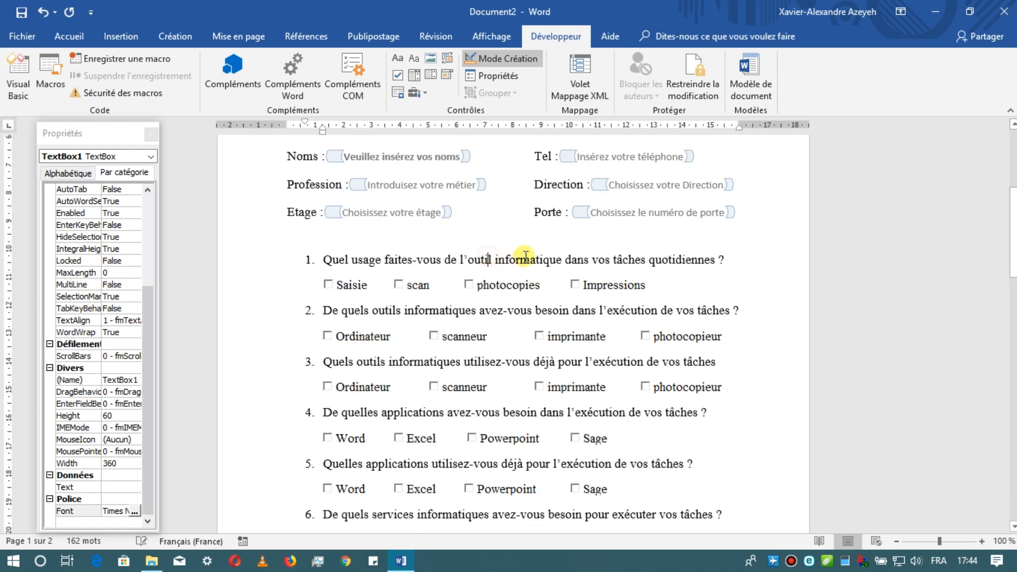
pyautogui.write('j')
pyautogui.write('ip')
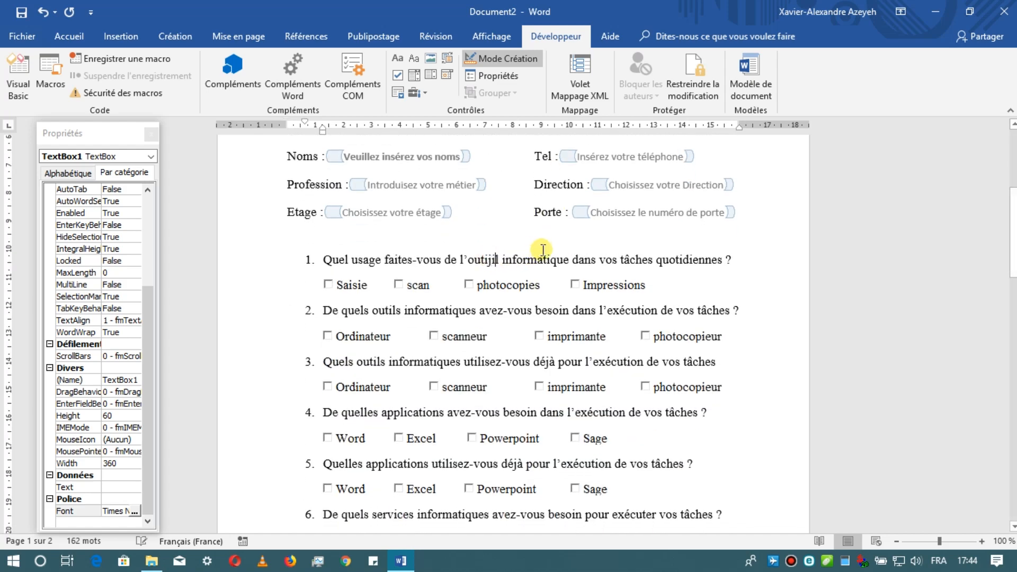
pyautogui.press('BackSpace')
pyautogui.press('BackSpace')
pyautogui.press('BackSpace')
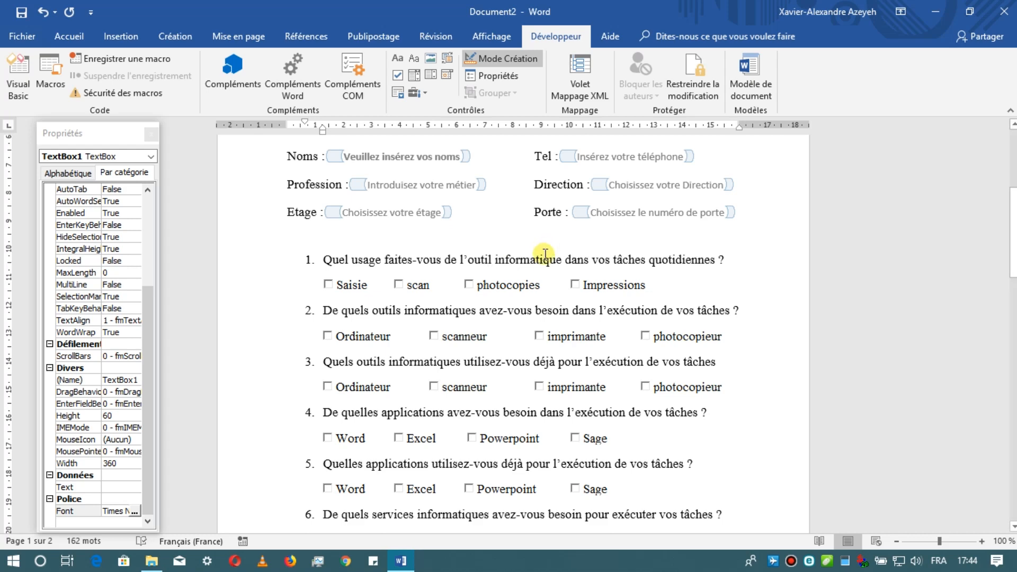
pyautogui.scroll(5, 545, 254)
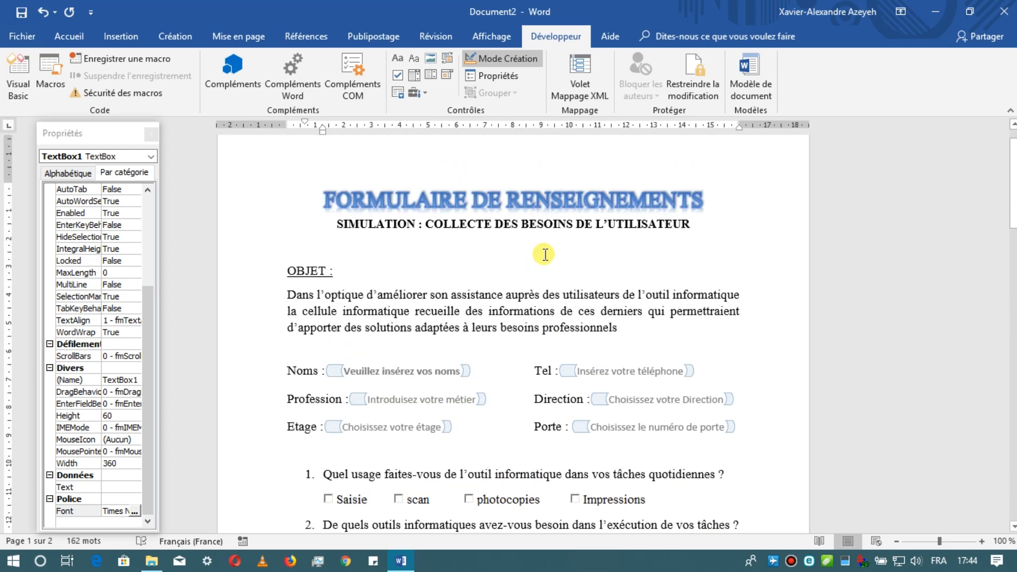
pyautogui.scroll(1, 544, 254)
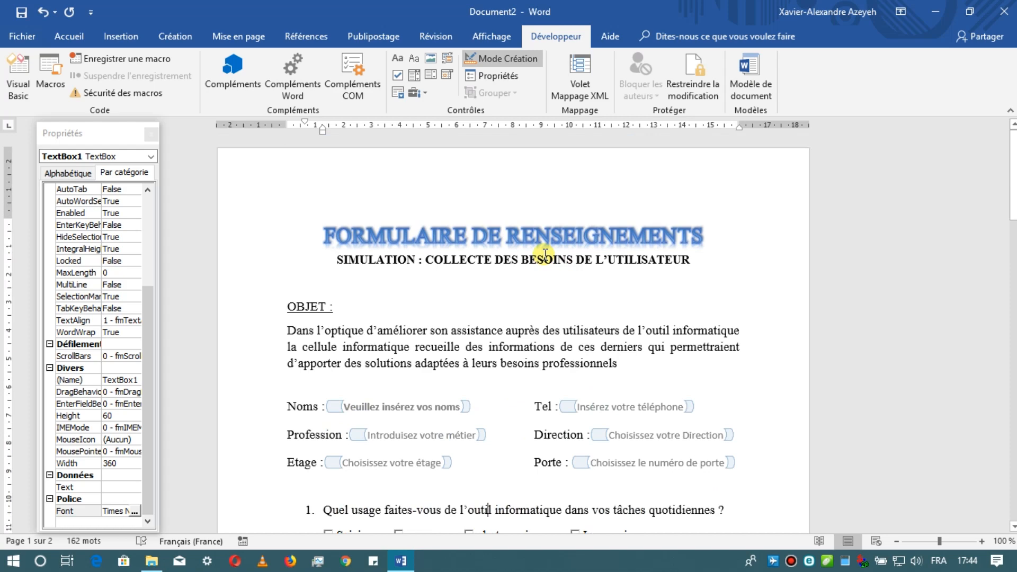
pyautogui.scroll(-3, 545, 256)
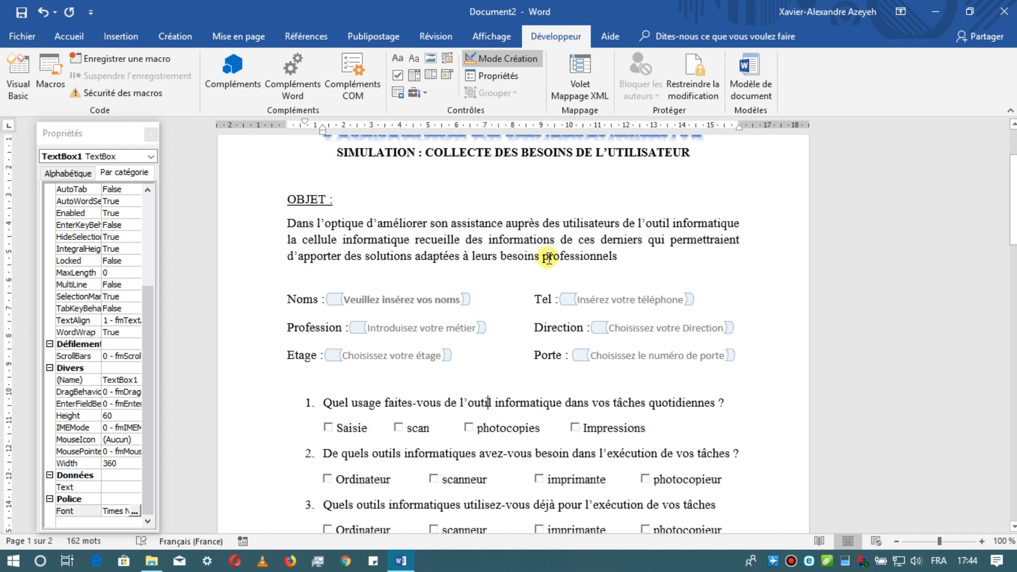
pyautogui.scroll(-1, 551, 258)
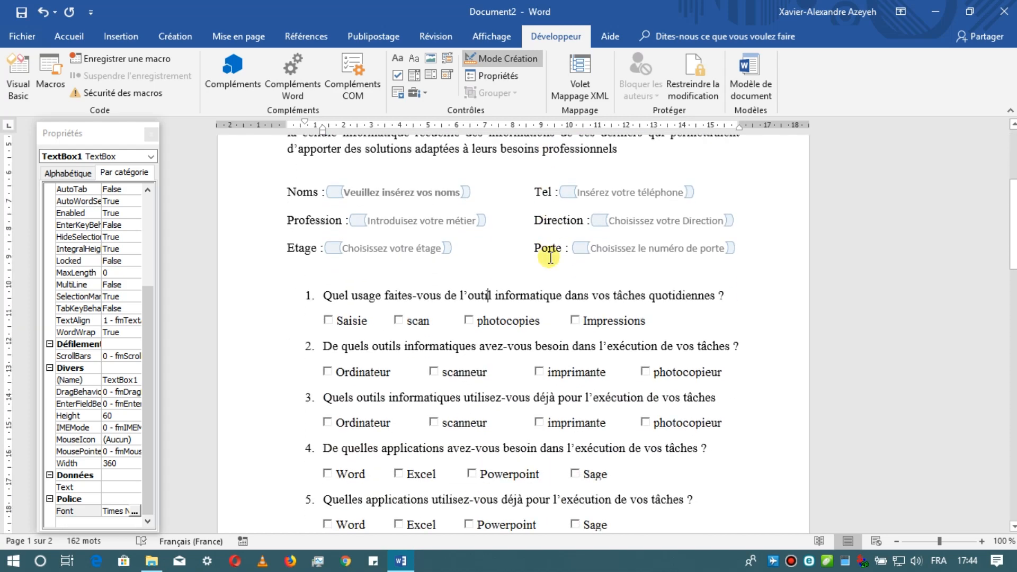
pyautogui.scroll(4, 551, 258)
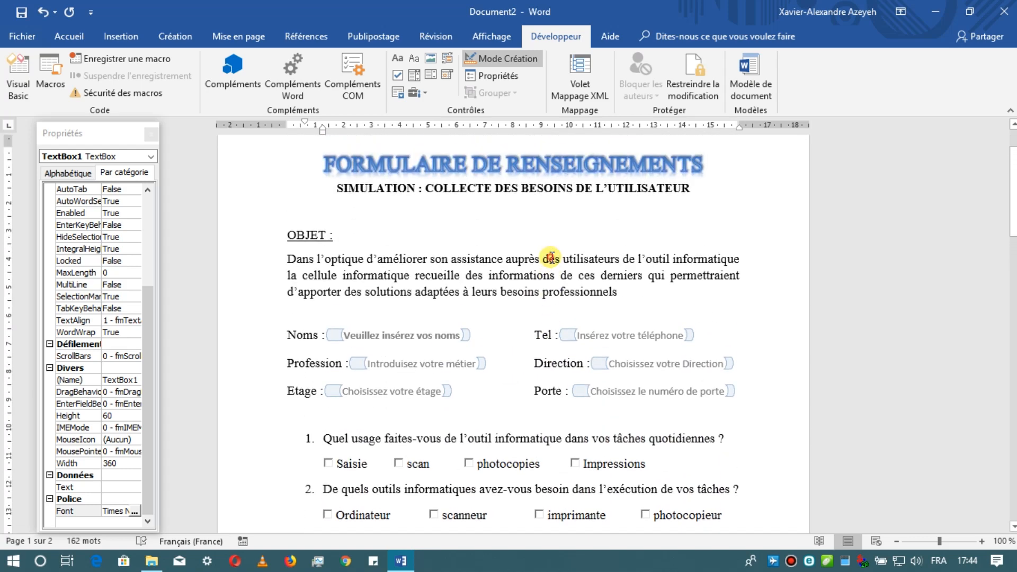
pyautogui.click(421, 335)
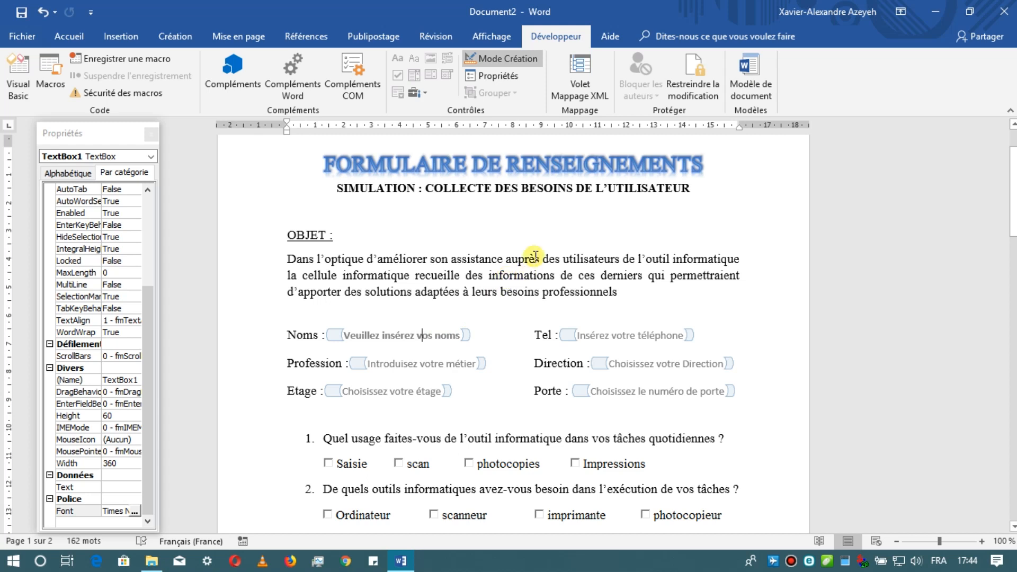
pyautogui.scroll(2, 593, 211)
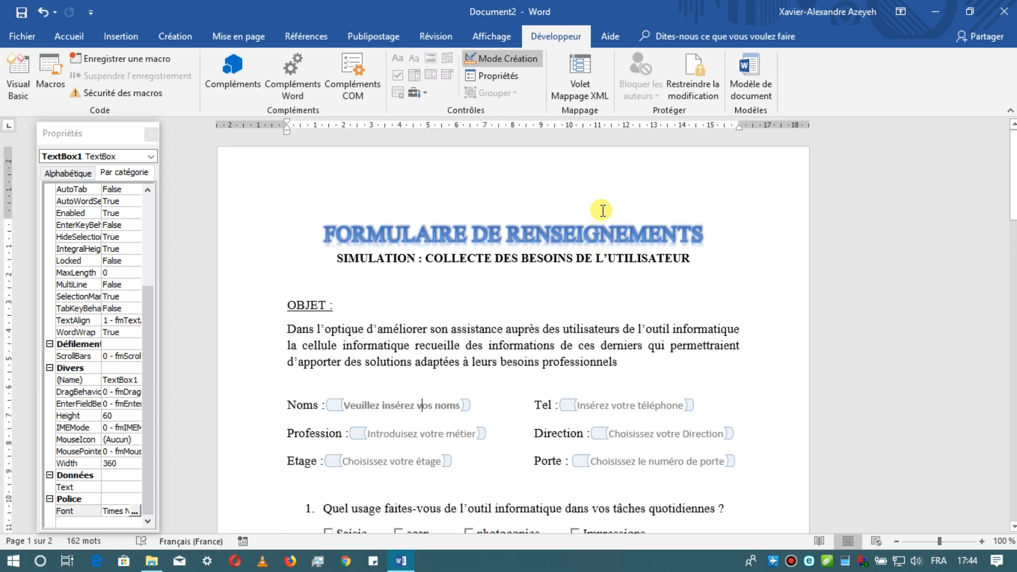
# - Restrict the document's editing to one allowed modification type, Remplissage de formulaires
pyautogui.click(697, 74)
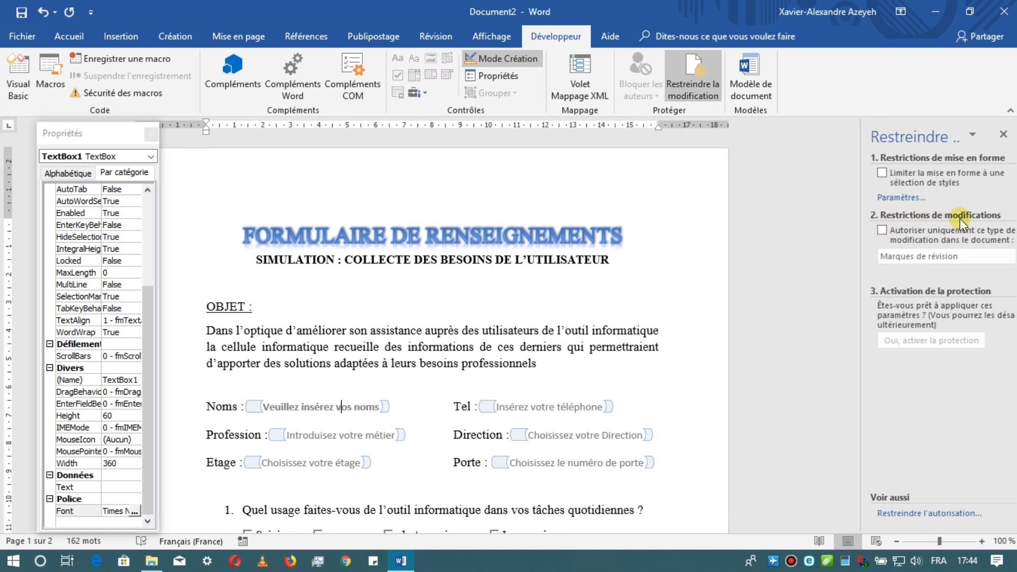
pyautogui.click(881, 230)
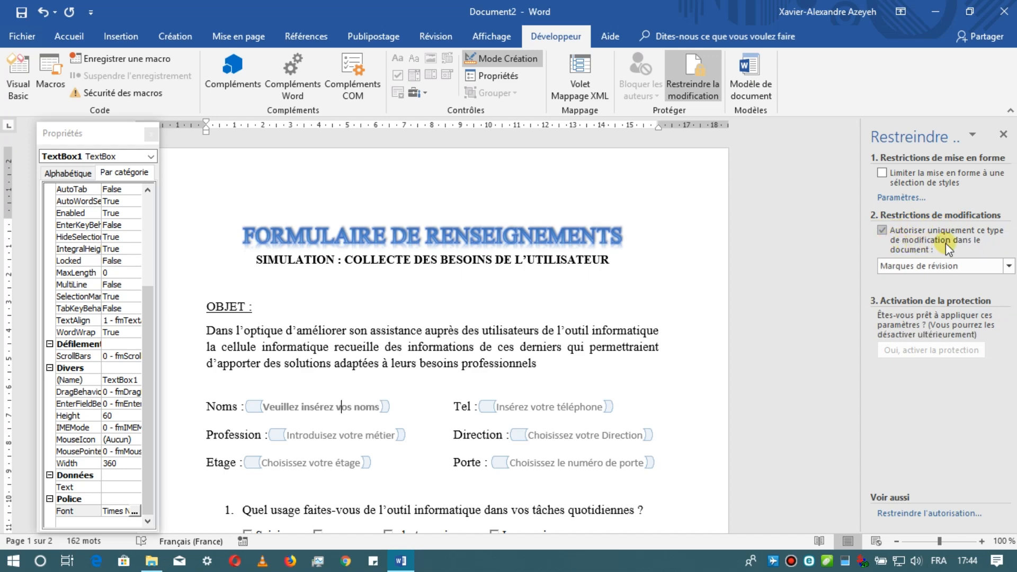
pyautogui.click(1007, 268)
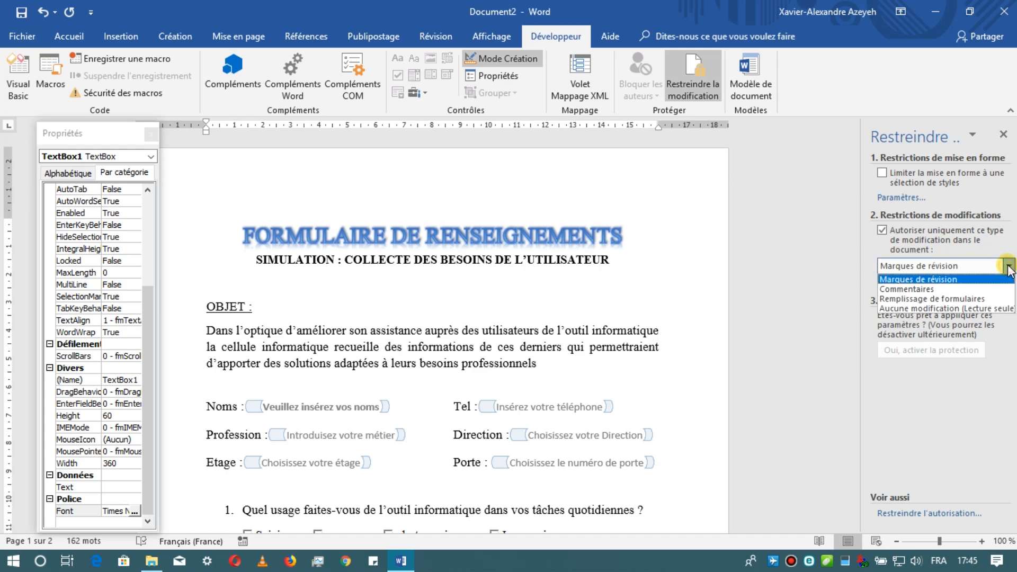
pyautogui.click(1001, 299)
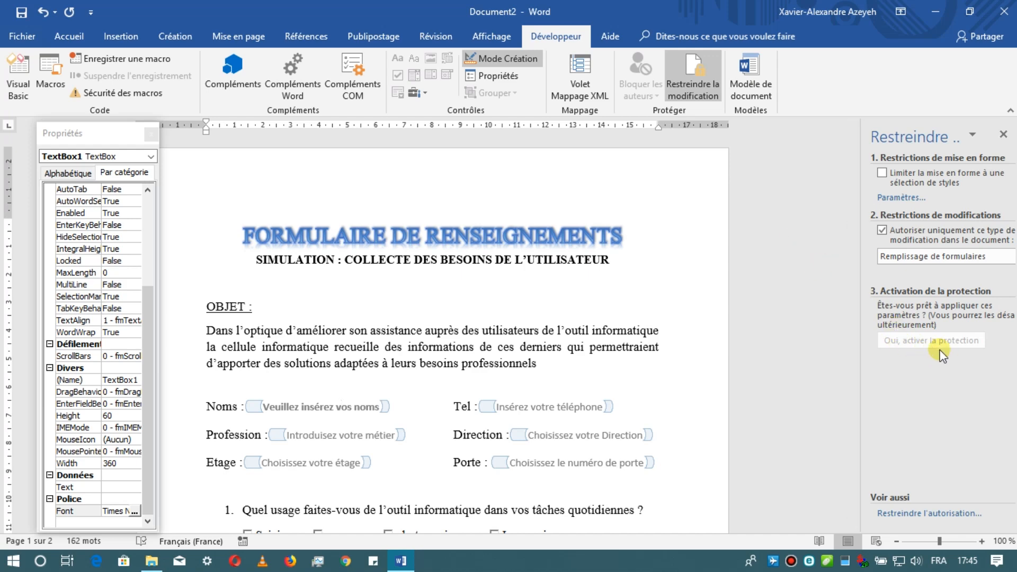
# - Turn off design mode and activate the document protection, entering and confirming a protection password
pyautogui.click(506, 60)
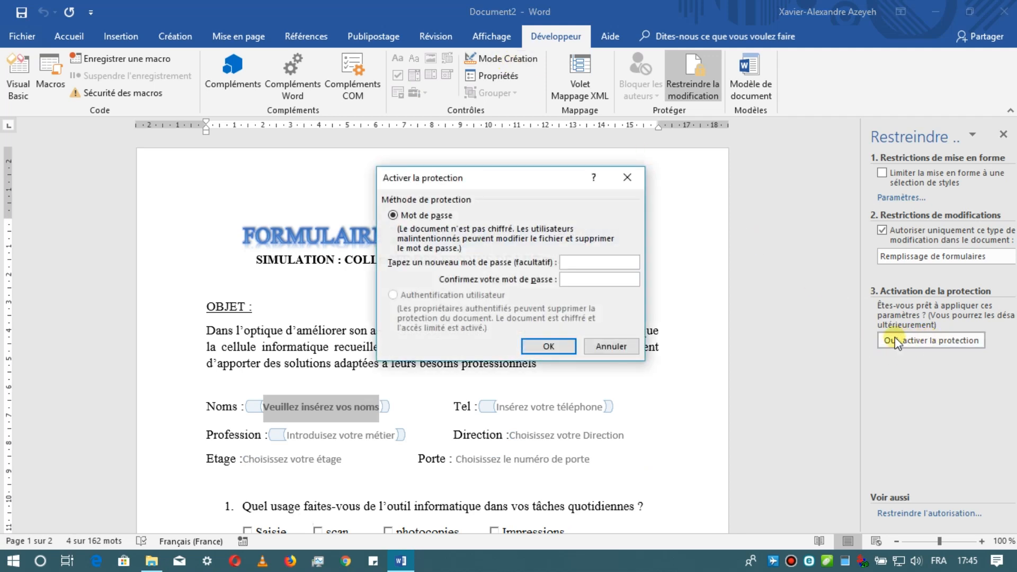
pyautogui.click(591, 262)
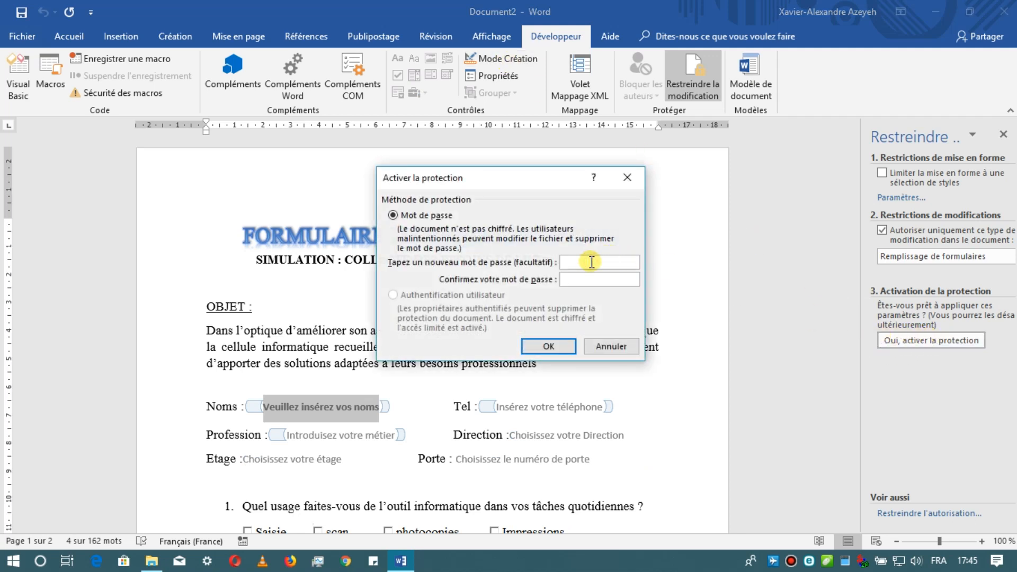
pyautogui.write('12')
pyautogui.click(624, 275)
pyautogui.write('12')
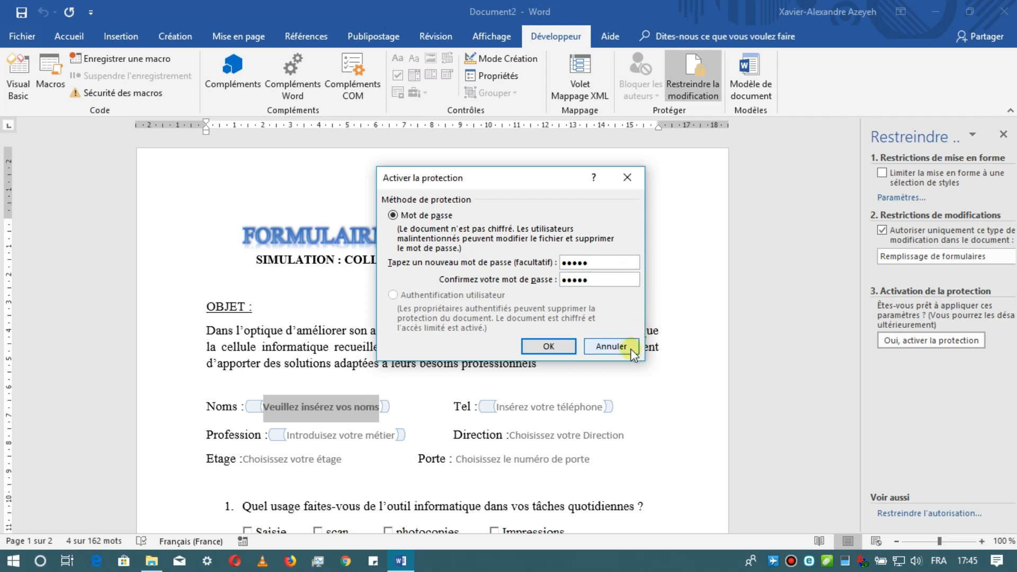
pyautogui.click(558, 348)
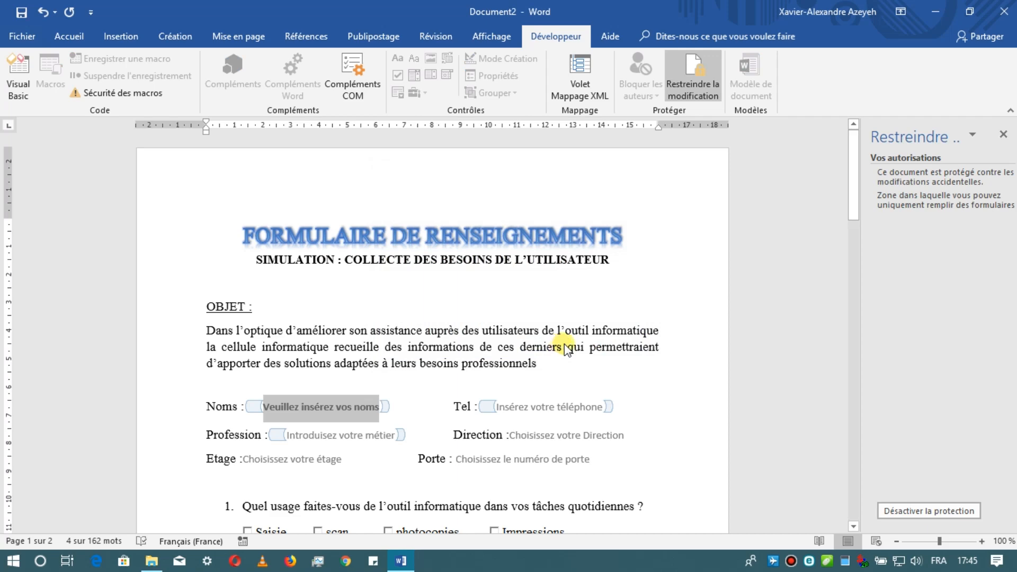
# - Open the password prompt for removing the document's protection and cancel it without entering a password
pyautogui.scroll(-5, 565, 349)
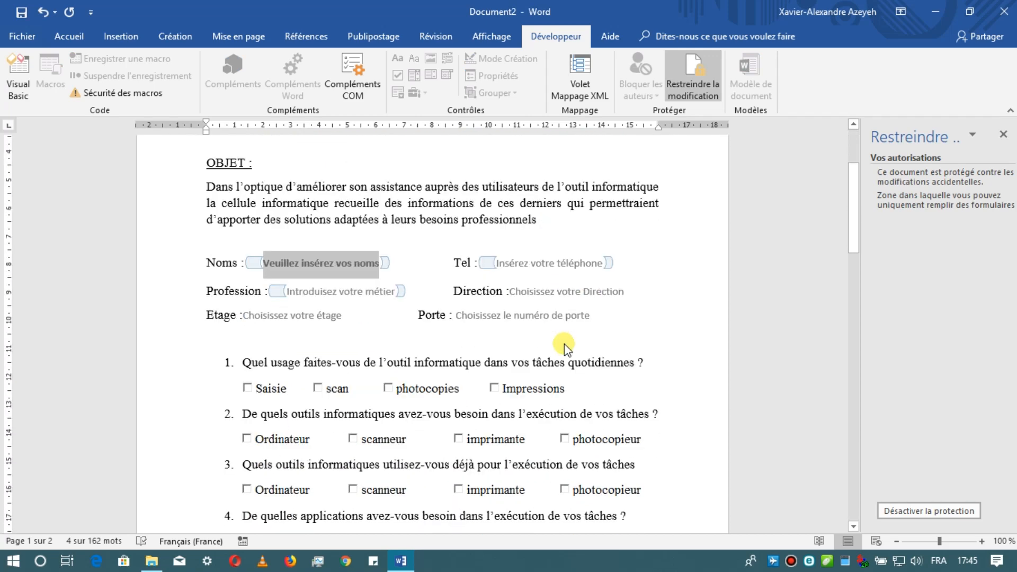
pyautogui.scroll(-2, 565, 350)
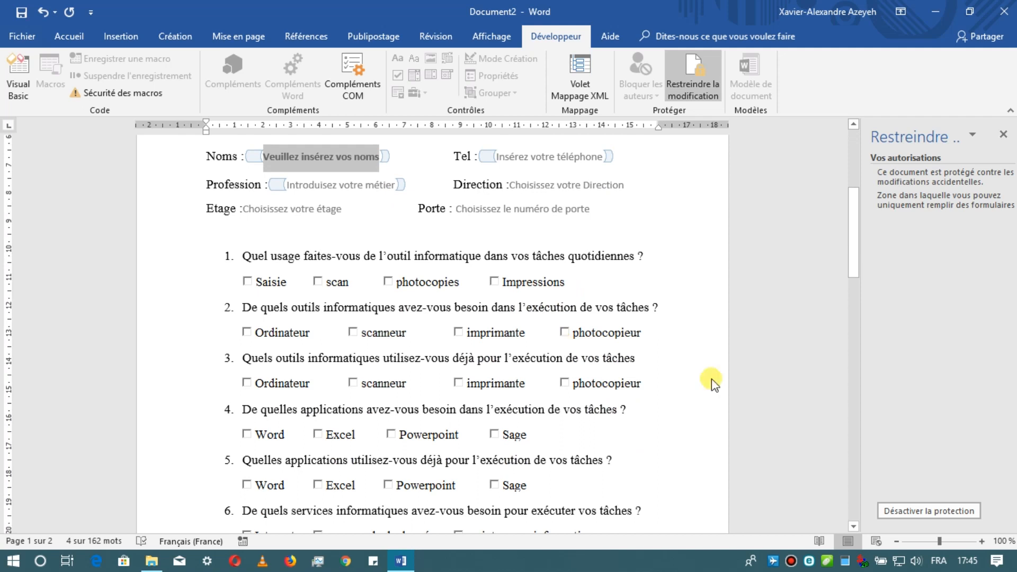
pyautogui.click(961, 513)
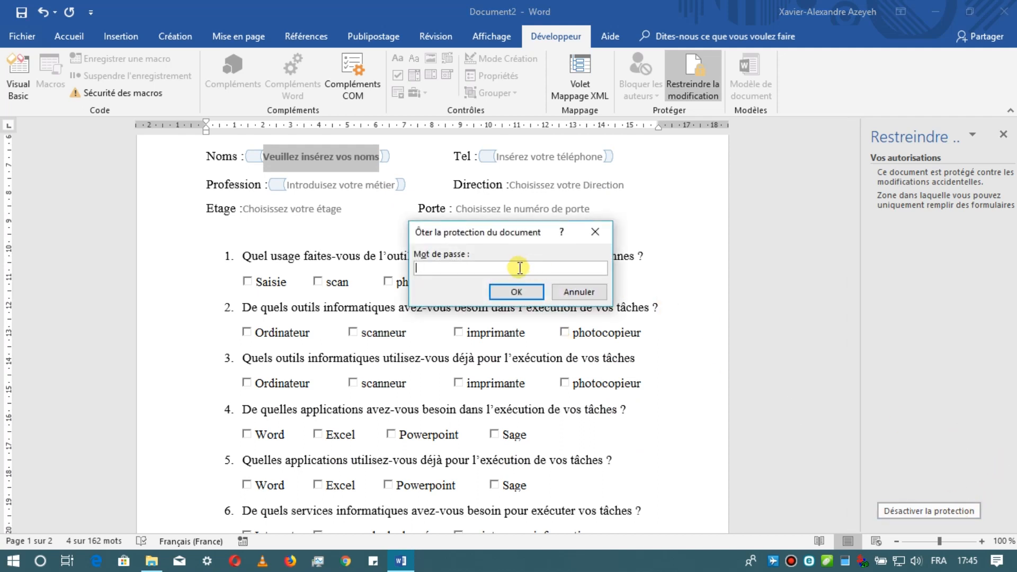
pyautogui.click(563, 292)
# - Review the protected form down to the answer box under question 8, and move from the name field to the telephone field
pyautogui.scroll(-3, 567, 290)
pyautogui.scroll(-10, 568, 290)
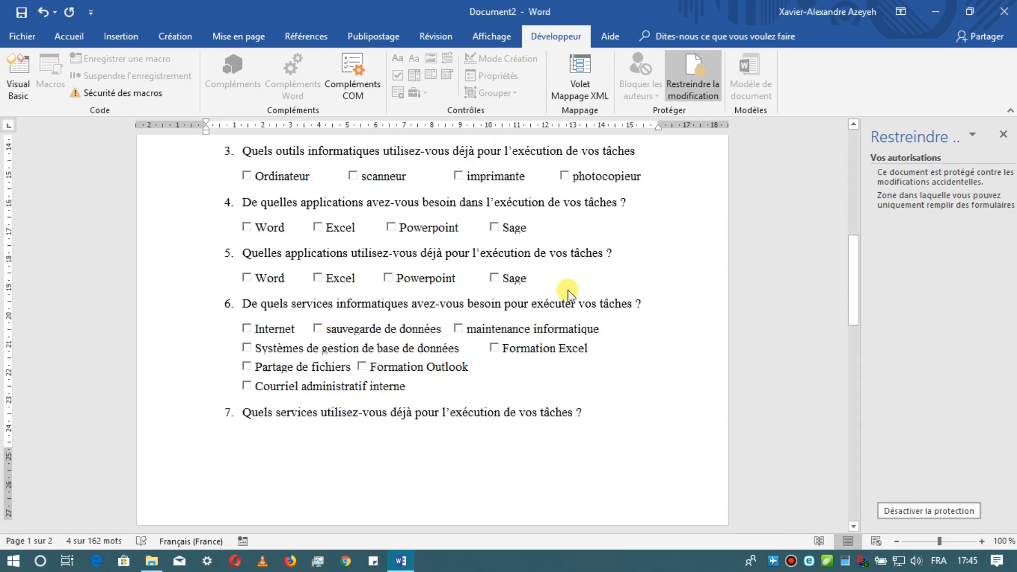
pyautogui.scroll(-5, 568, 290)
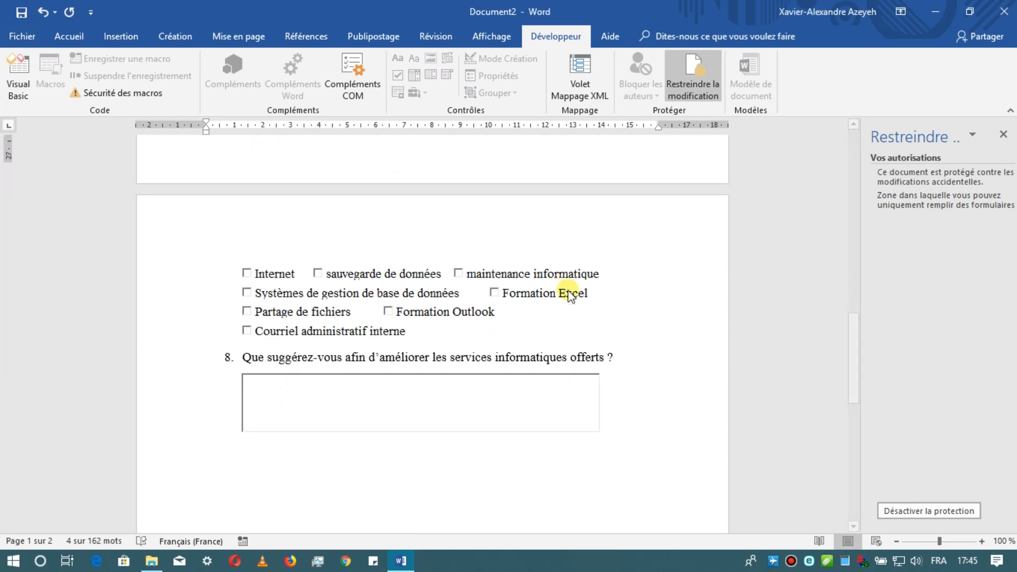
pyautogui.scroll(-2, 568, 290)
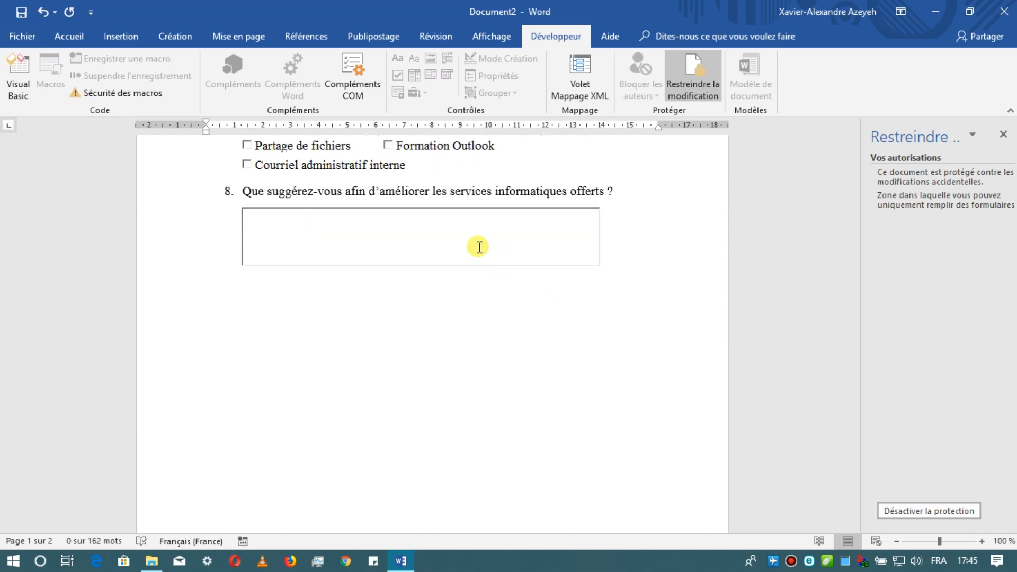
pyautogui.scroll(10, 479, 246)
pyautogui.scroll(10, 479, 247)
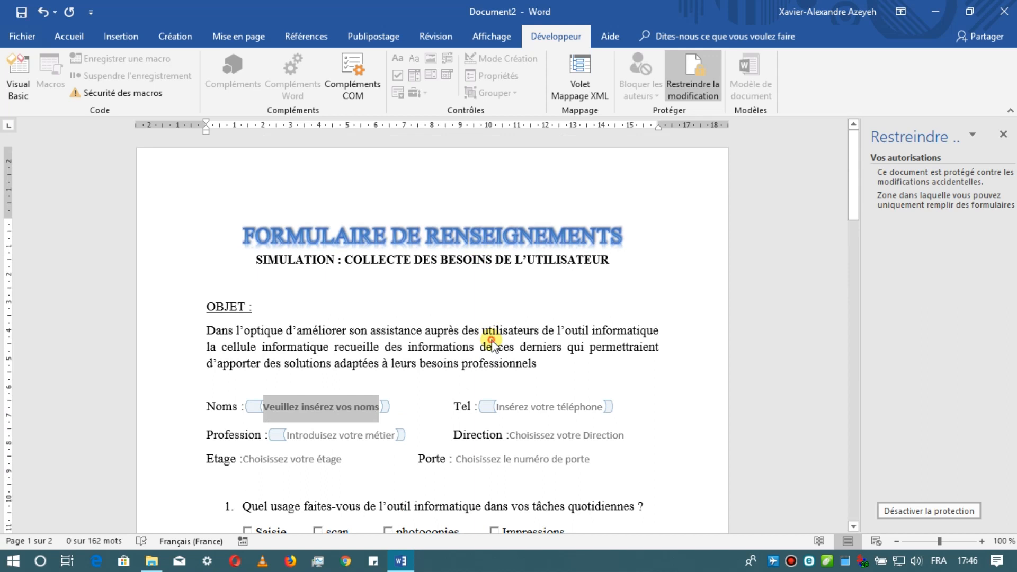
pyautogui.press('Tab')
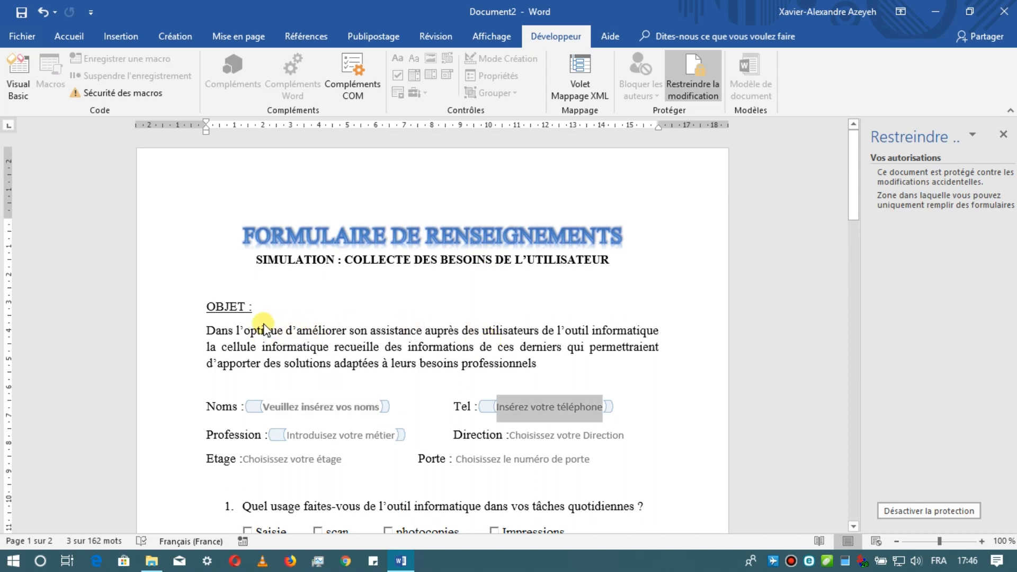
# - Try to type text into the protected paragraph under OBJET, and clear the stray characters from the Tel field
pyautogui.click(261, 332)
pyautogui.write('h')
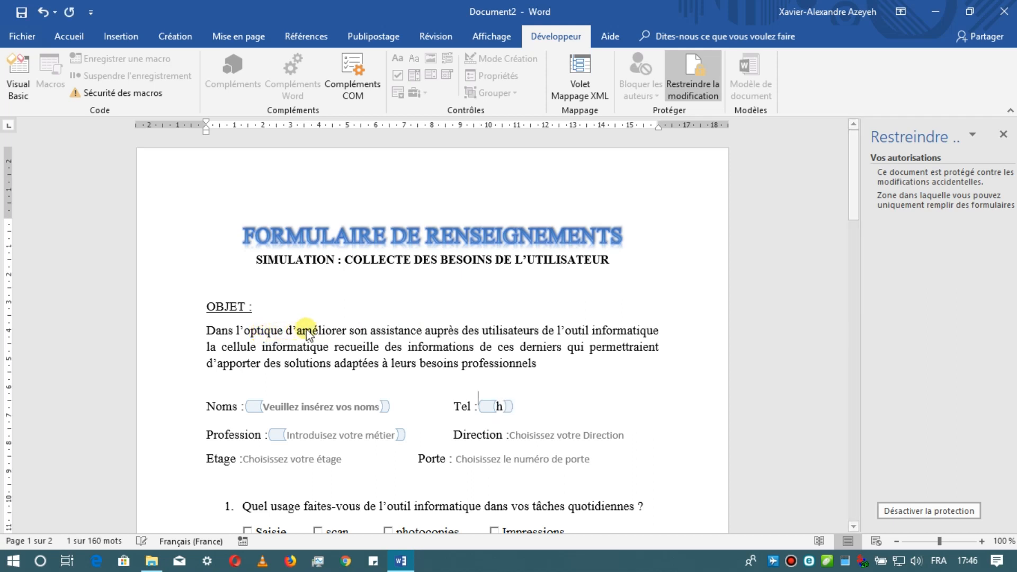
pyautogui.click(313, 331)
pyautogui.write('ju')
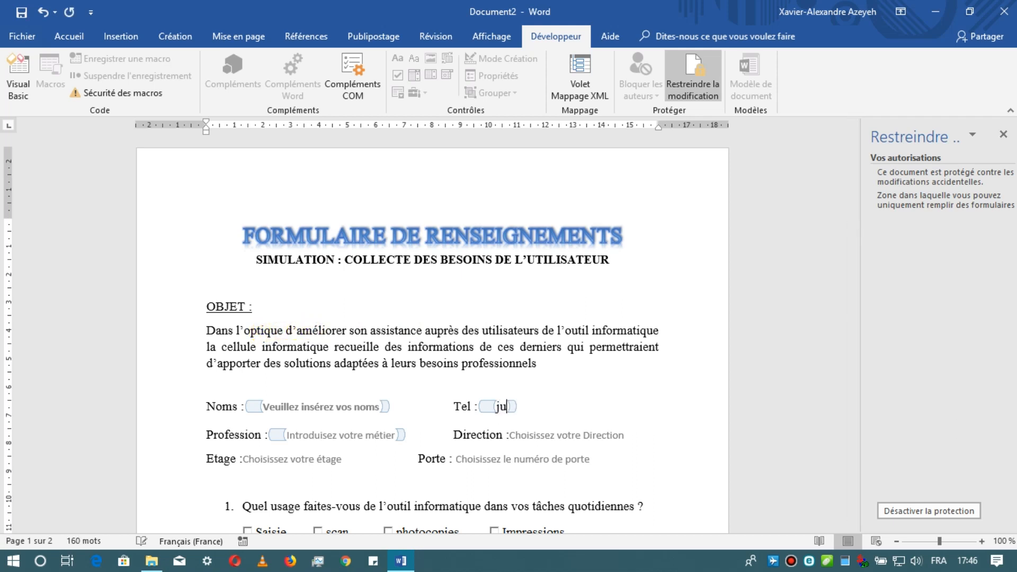
pyautogui.write('k')
pyautogui.press('Tab')
pyautogui.write('ll')
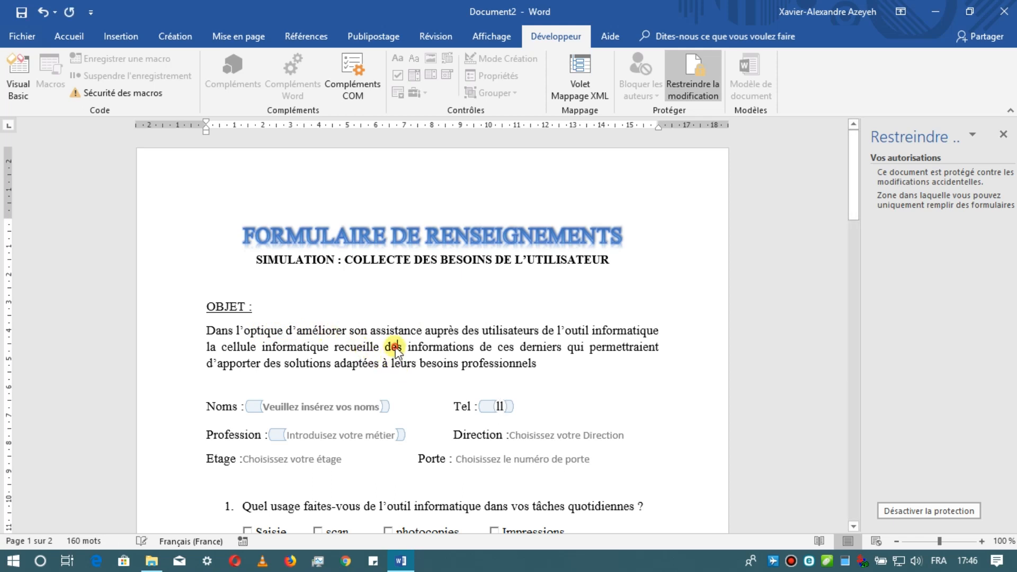
pyautogui.press('BackSpace')
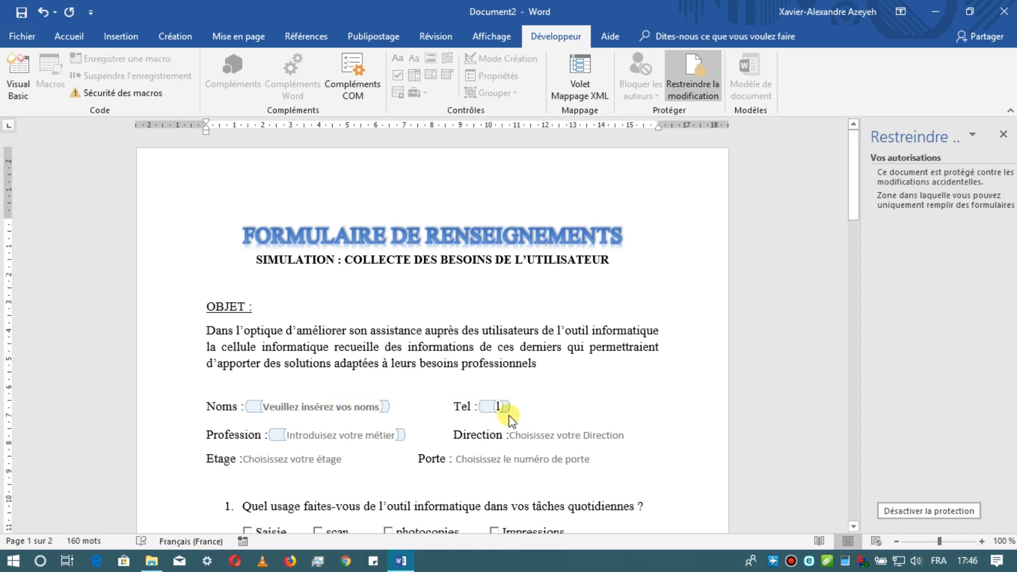
pyautogui.press('BackSpace')
# - Fill in the respondent's name in the Noms field and the telephone number in the Tel field
pyautogui.click(358, 407)
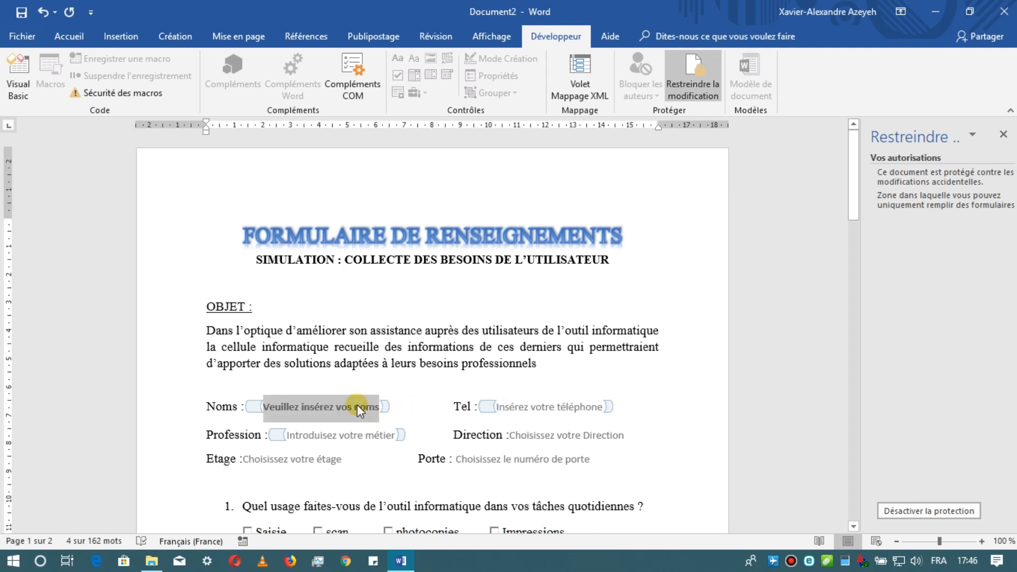
pyautogui.scroll(-3, 398, 401)
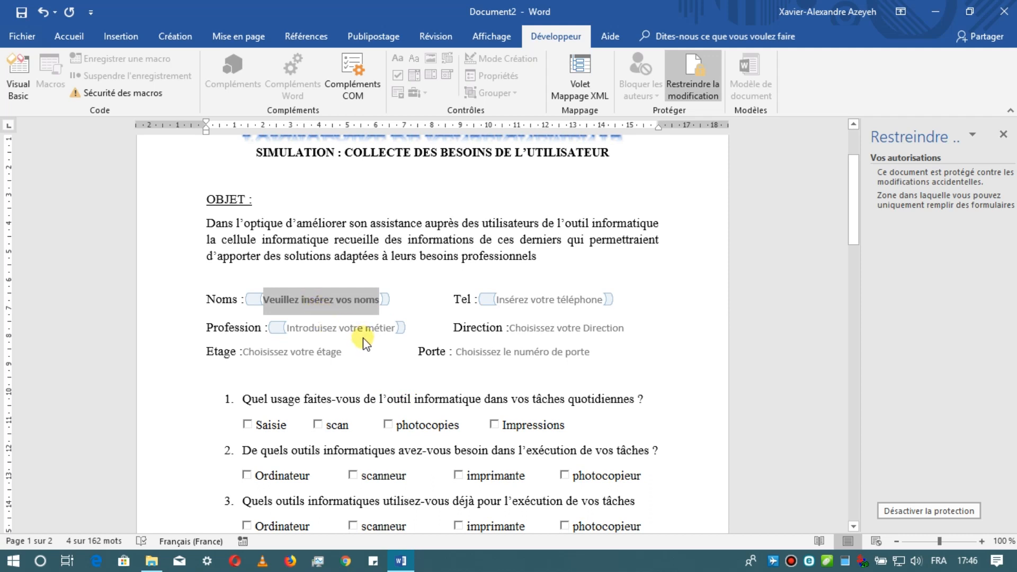
pyautogui.write('gér')
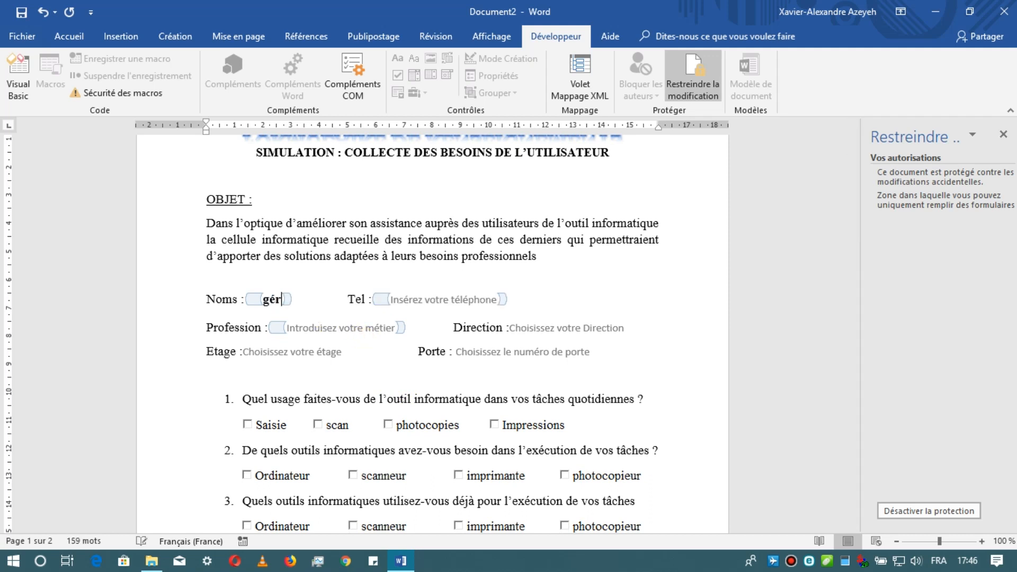
pyautogui.write('ard')
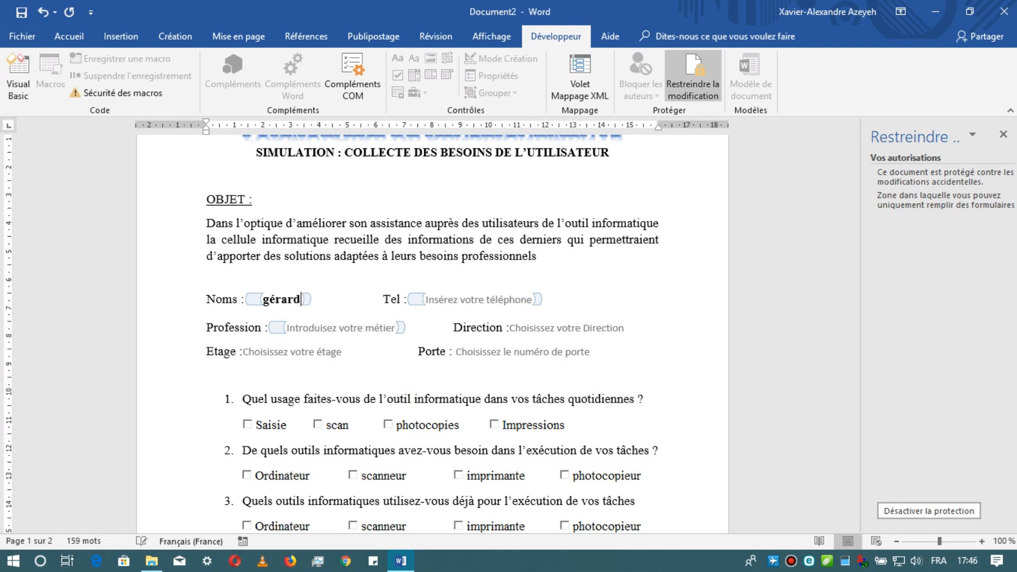
pyautogui.click(484, 300)
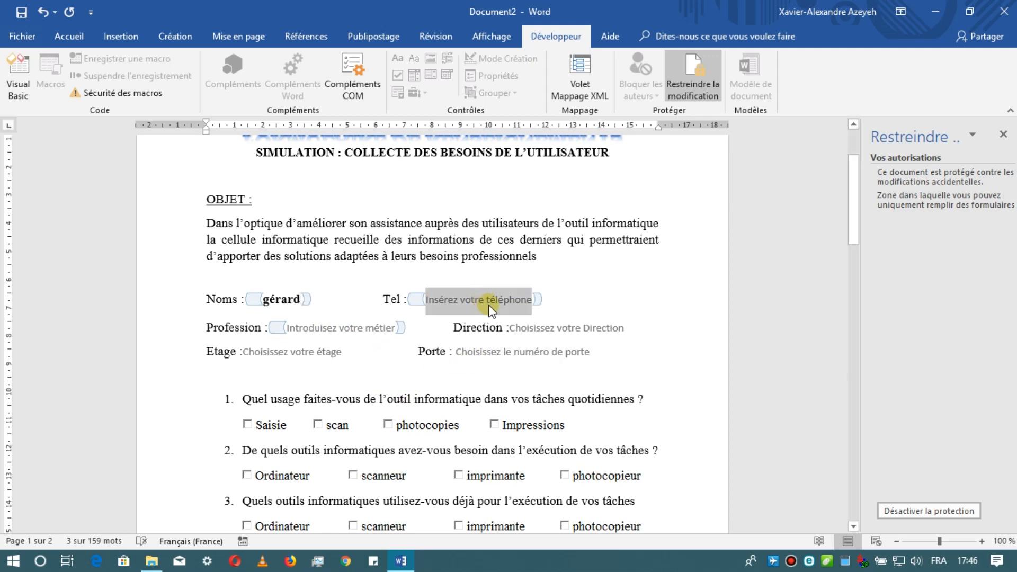
pyautogui.write('6954258')
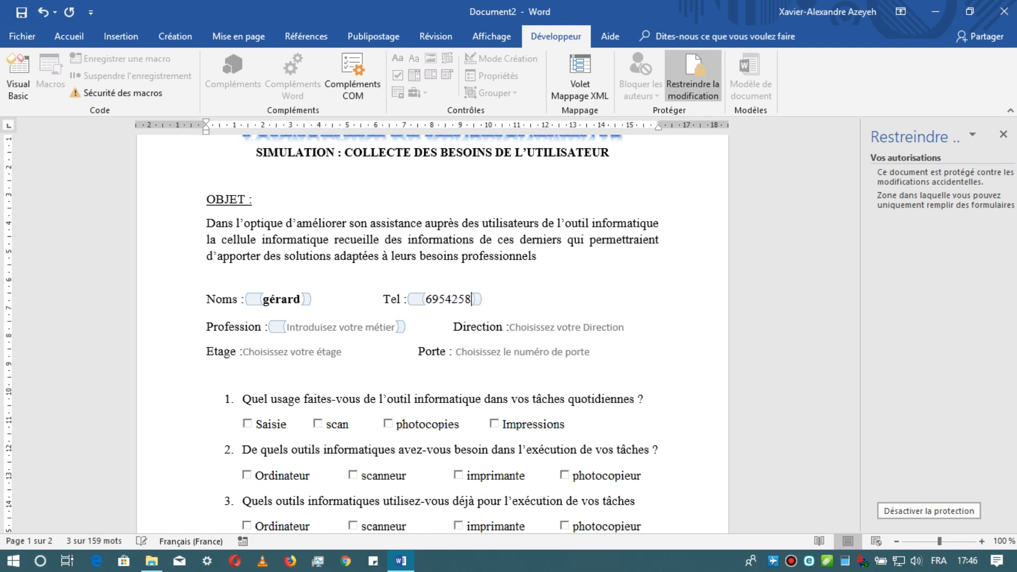
# - Enter maçon as the profession and choose Direction Générale as the Direction
pyautogui.click(372, 328)
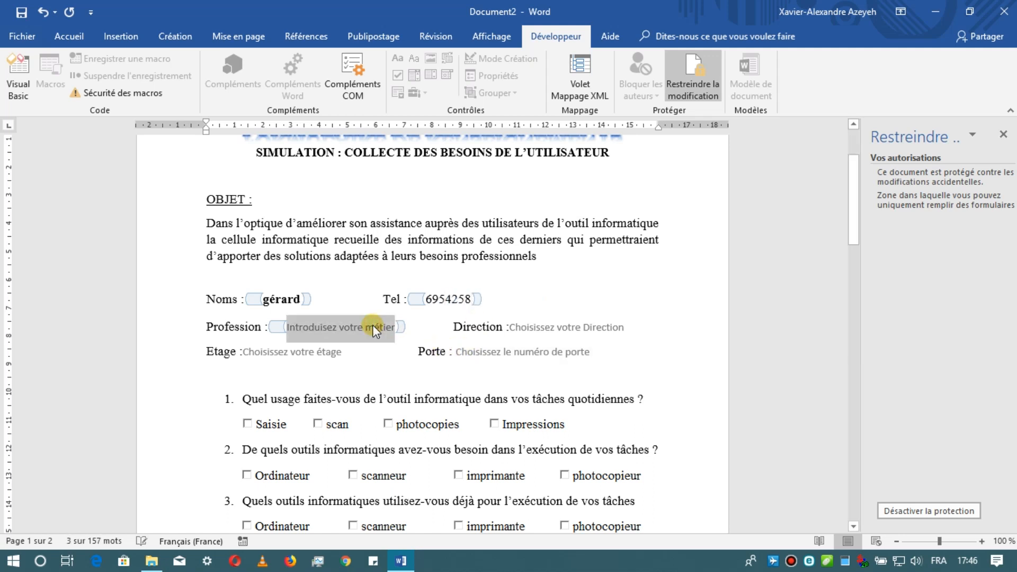
pyautogui.write('maçon')
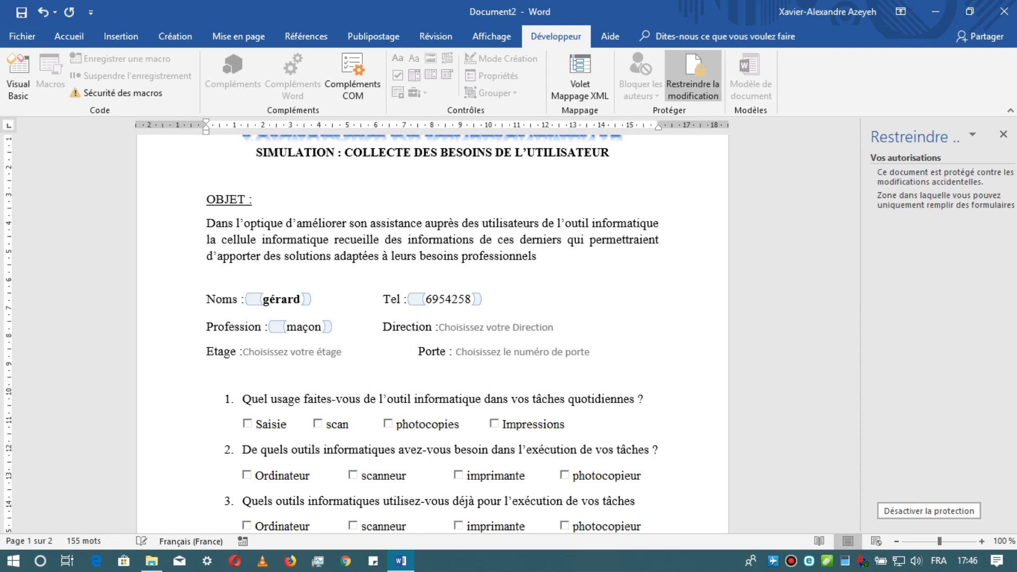
pyautogui.click(507, 330)
pyautogui.click(561, 327)
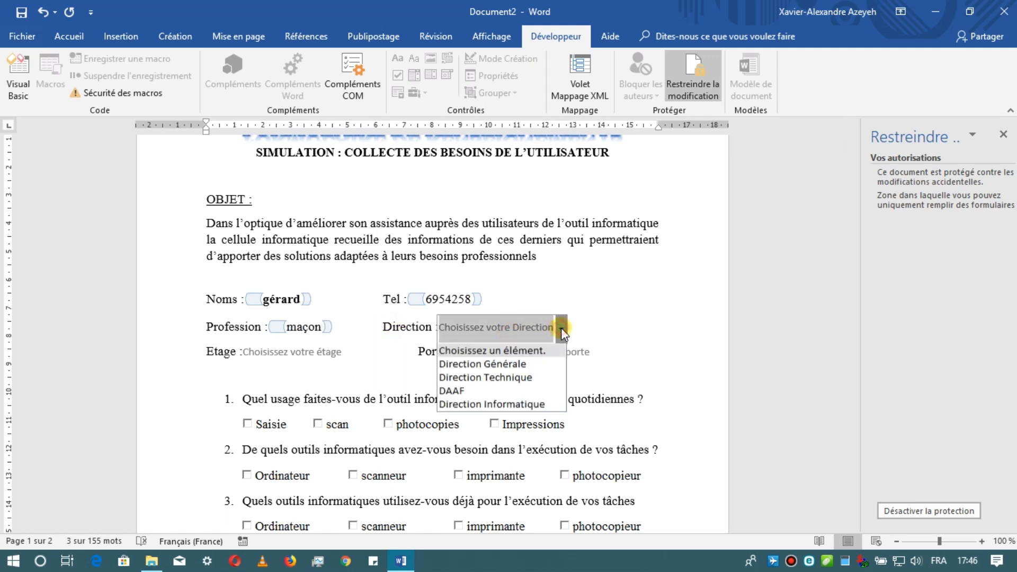
pyautogui.click(532, 363)
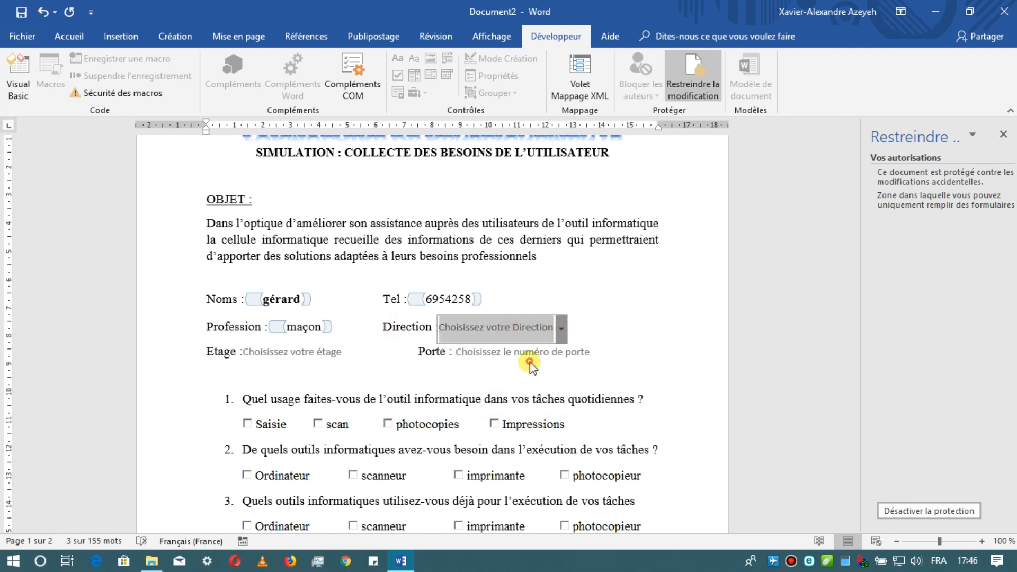
# - Choose 03 for the Etage field and 05 for the Porte field
pyautogui.click(324, 353)
pyautogui.click(350, 353)
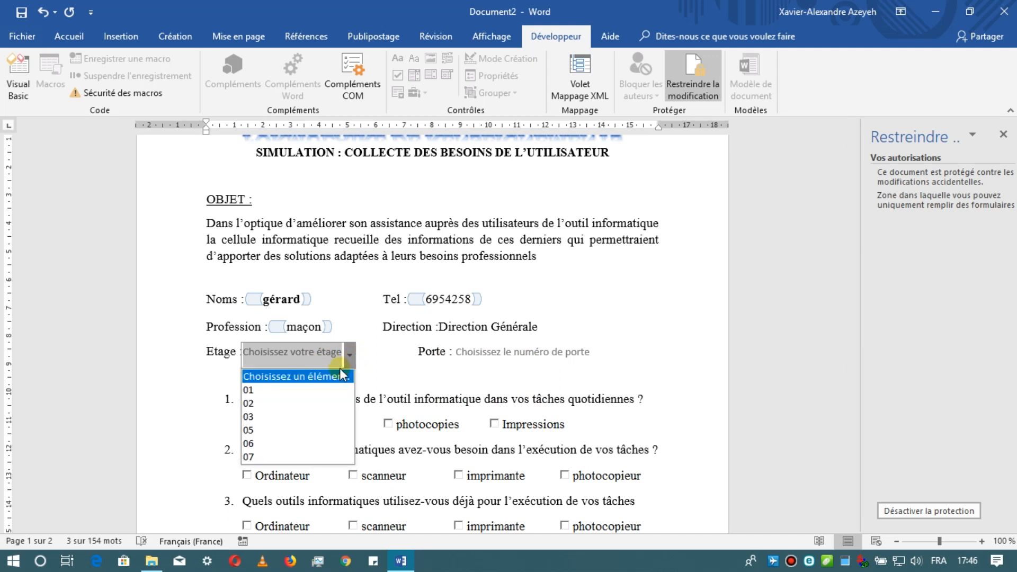
pyautogui.click(284, 416)
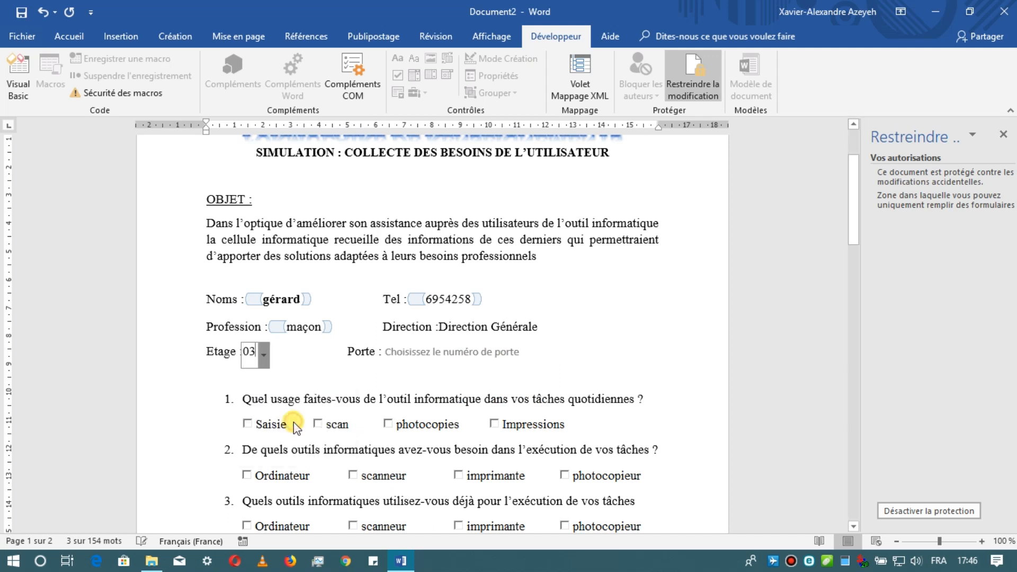
pyautogui.click(497, 355)
pyautogui.click(527, 353)
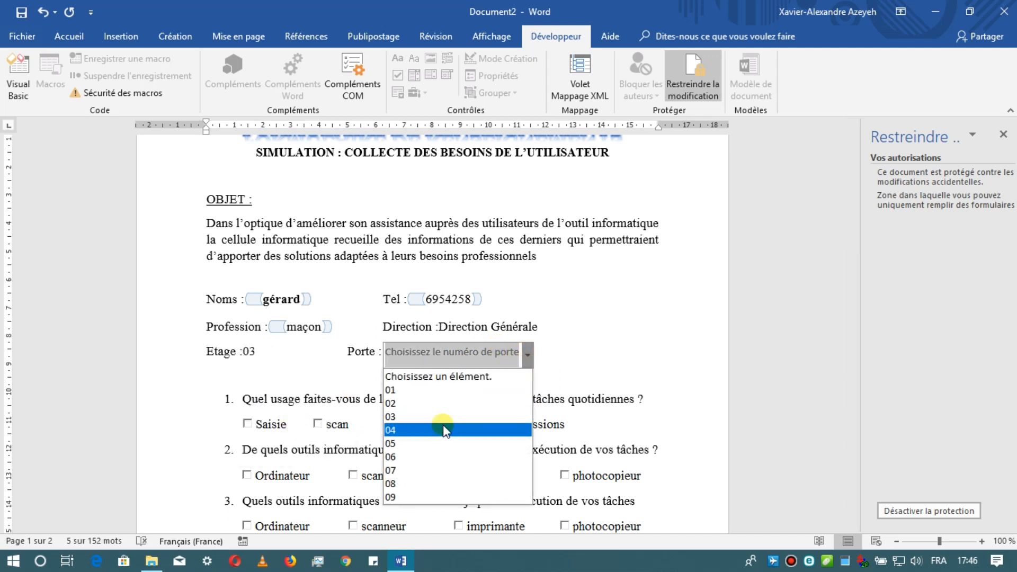
pyautogui.click(439, 444)
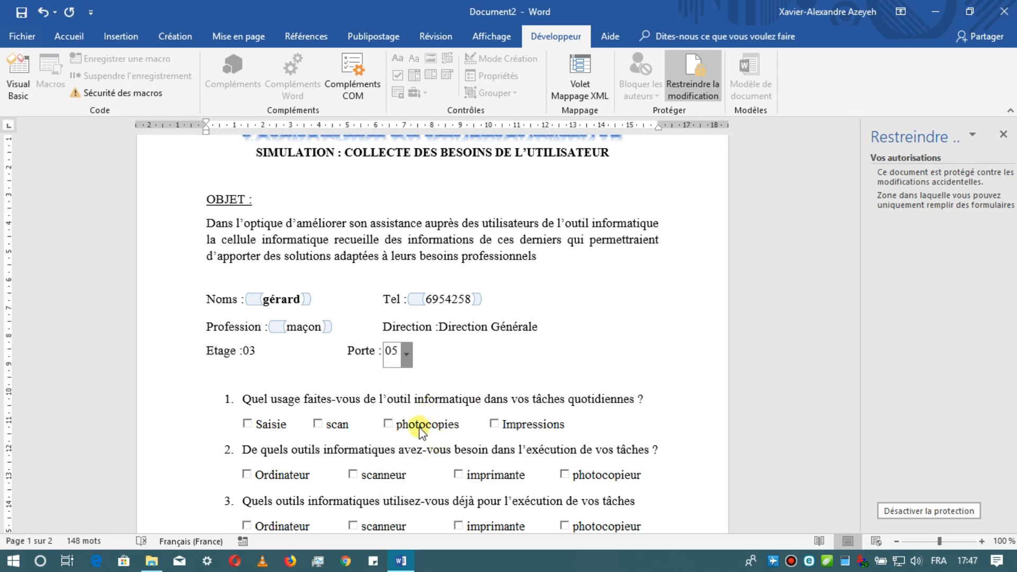
# - Check scan, photocopies and Impressions as the answers to question 1
pyautogui.scroll(-5, 419, 432)
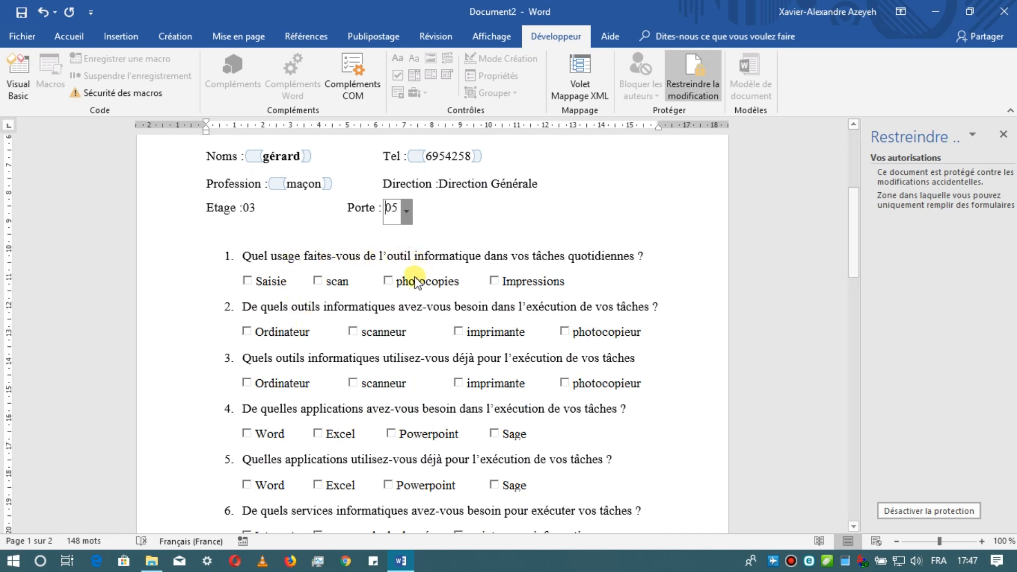
pyautogui.click(317, 280)
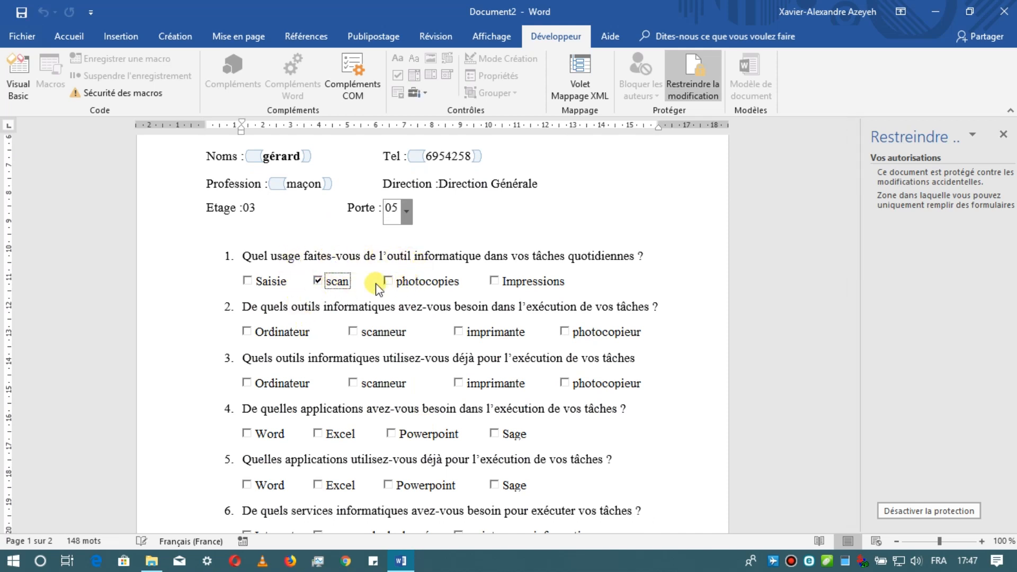
pyautogui.click(387, 280)
pyautogui.click(493, 281)
# - Check Ordinateur, imprimante and scanneur for question 2, and imprimante and photocopieur for question 3
pyautogui.scroll(-2, 325, 311)
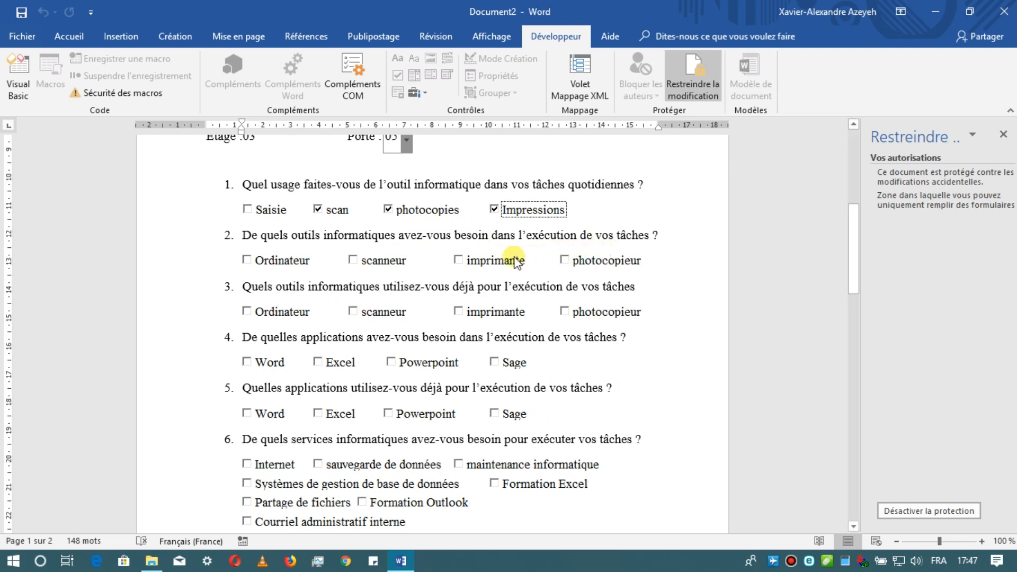
pyautogui.click(247, 260)
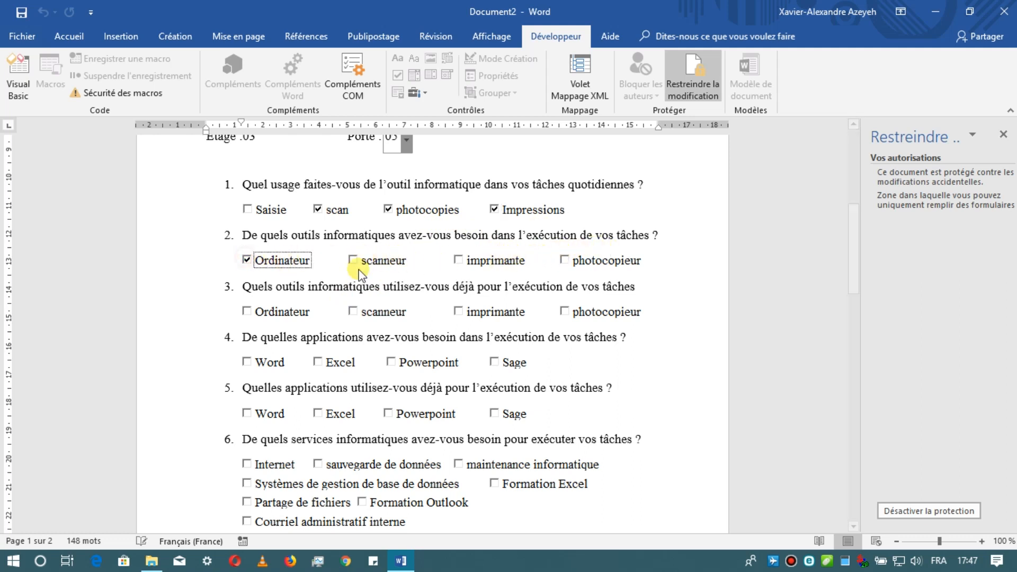
pyautogui.click(458, 260)
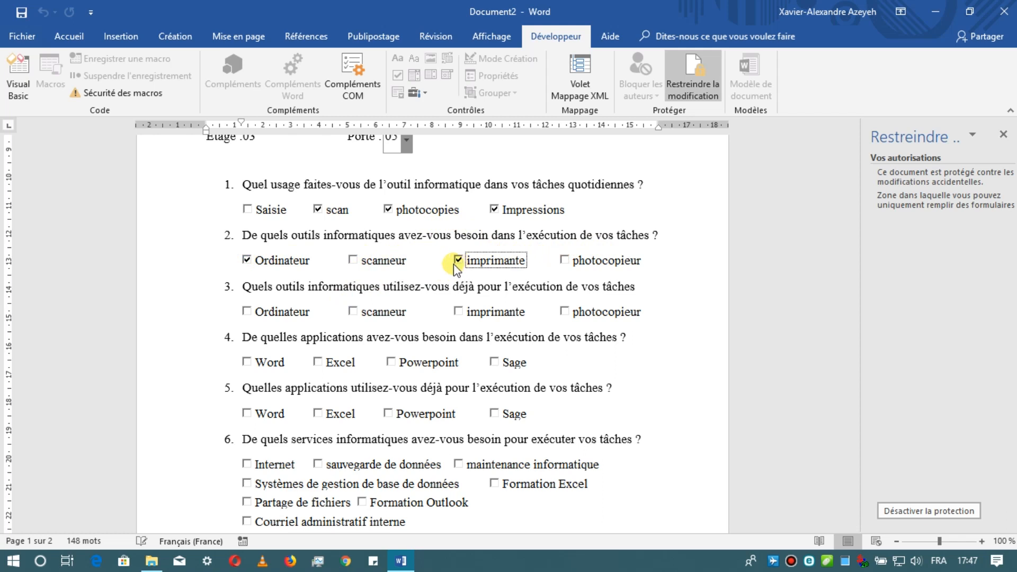
pyautogui.click(352, 259)
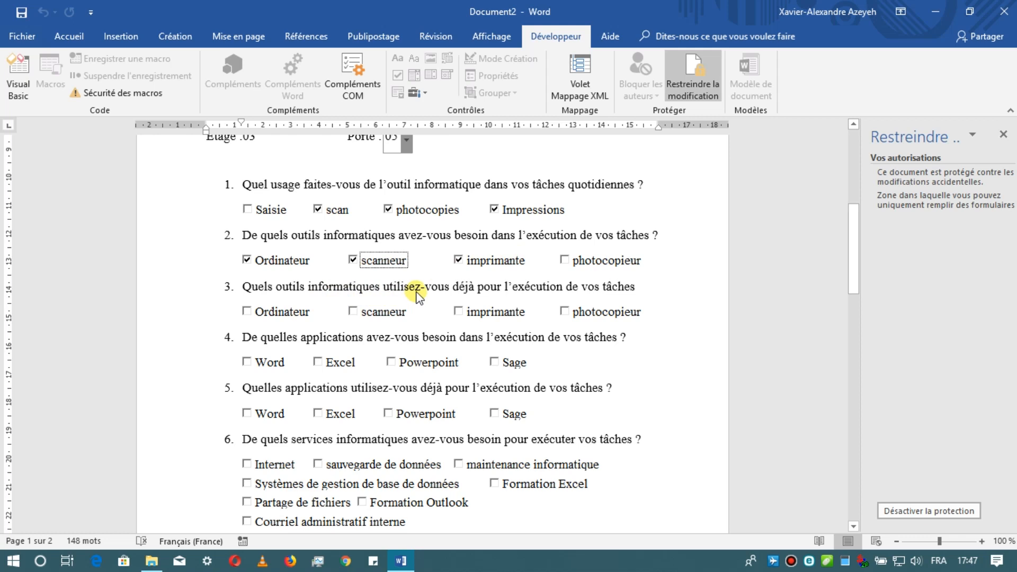
pyautogui.click(458, 312)
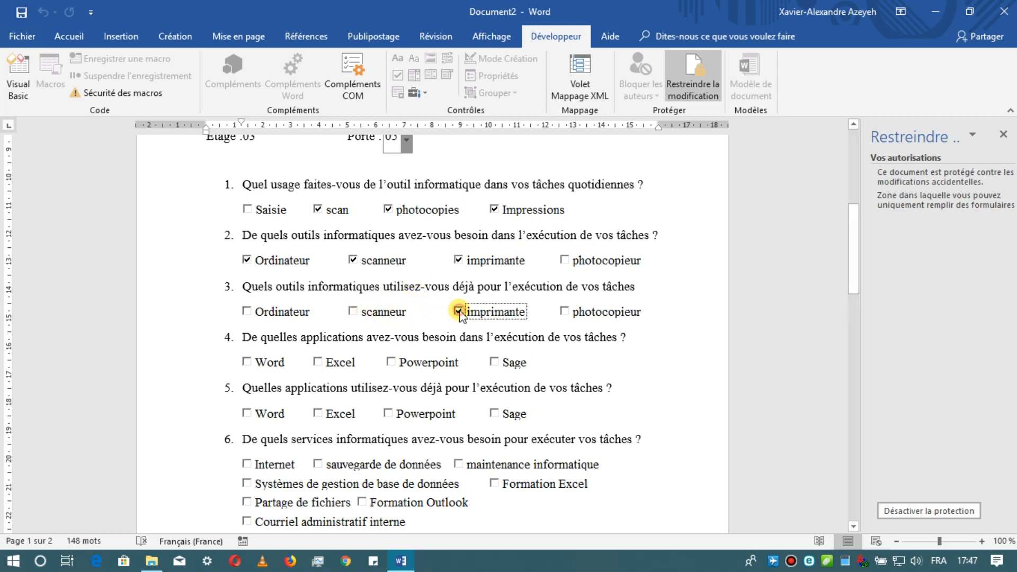
pyautogui.click(564, 311)
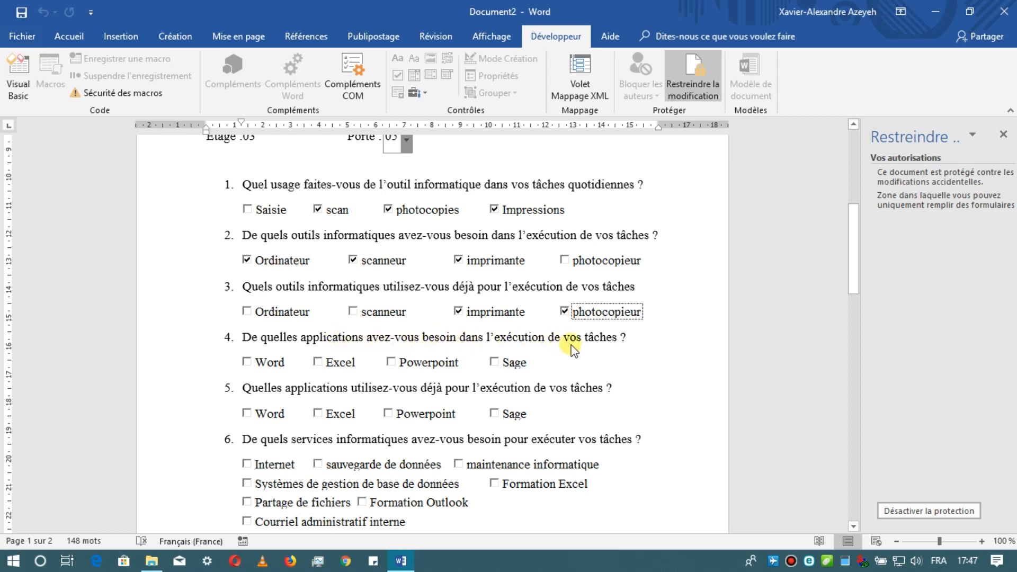
# - Check Powerpoint, Excel and Word for question 4, and Sage for question 5
pyautogui.click(390, 361)
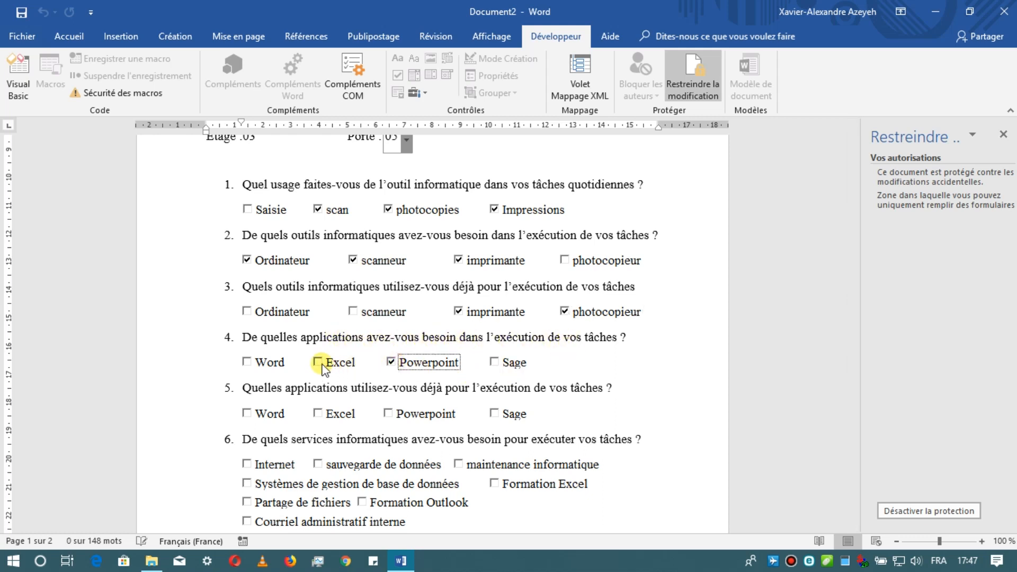
pyautogui.click(319, 363)
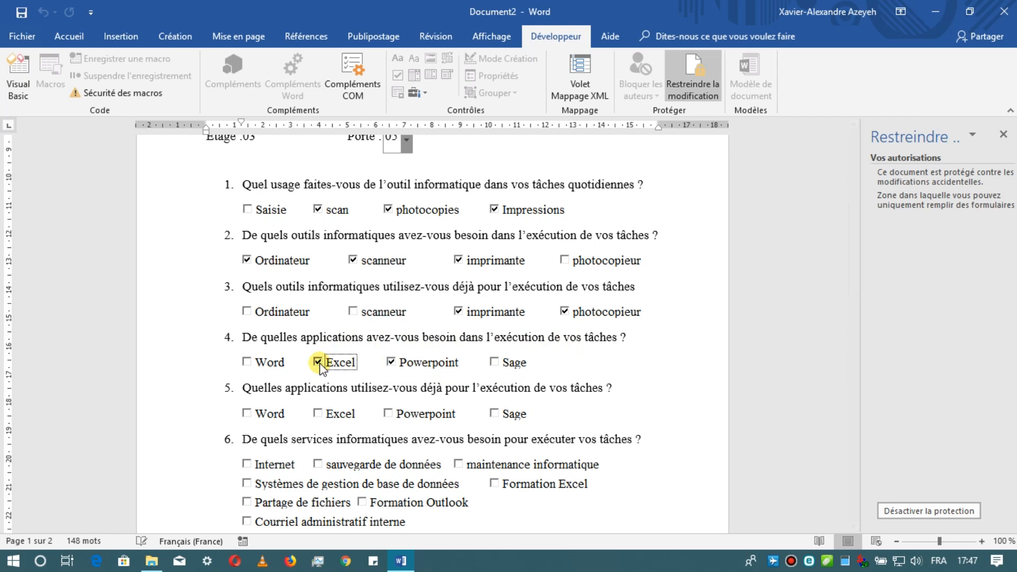
pyautogui.click(252, 362)
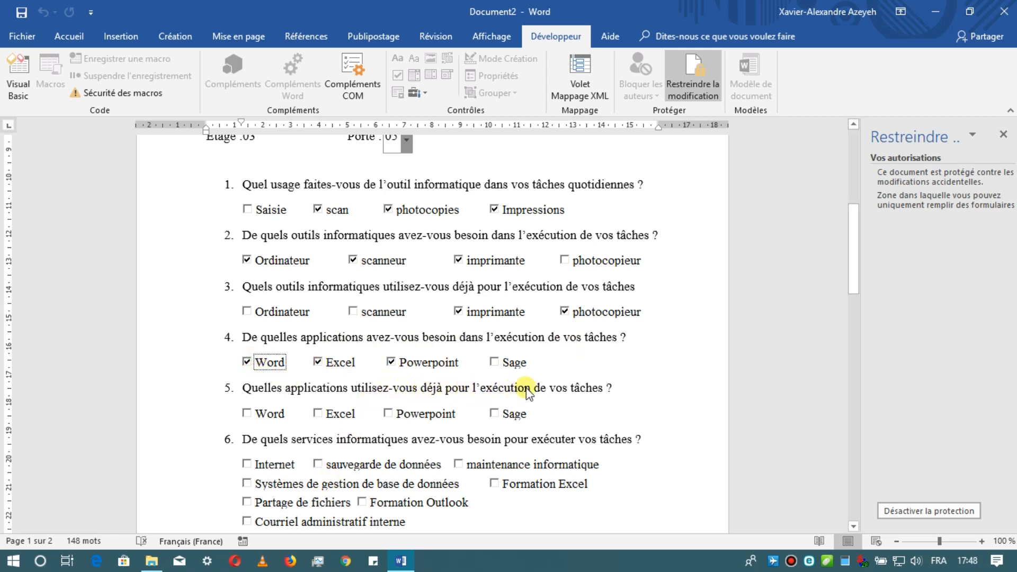
pyautogui.click(493, 413)
# - Test the answer box under question 8 by entering "ggh" and erasing it
pyautogui.scroll(-3, 311, 392)
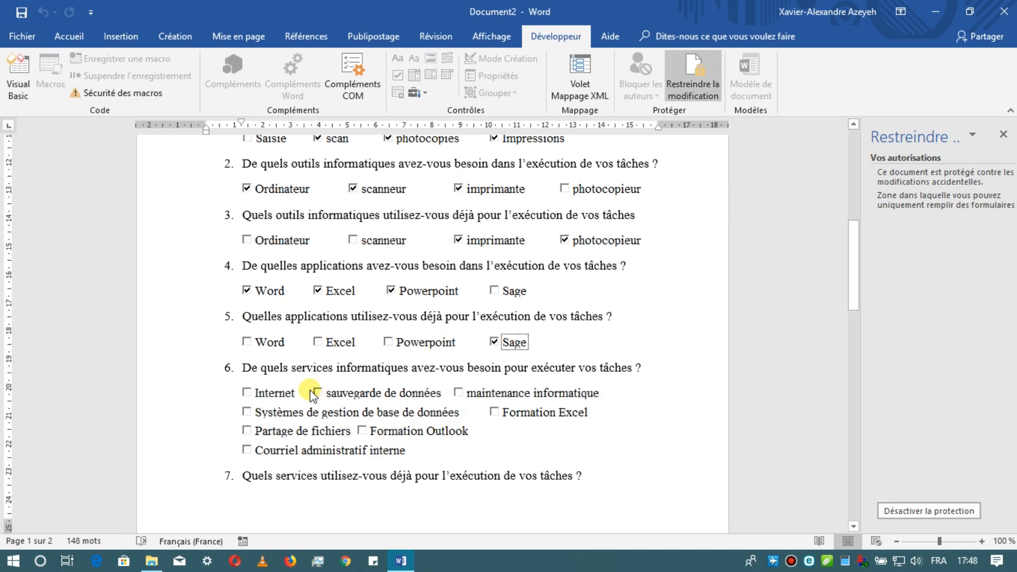
pyautogui.scroll(1, 310, 390)
pyautogui.scroll(-1, 310, 390)
pyautogui.scroll(-10, 311, 391)
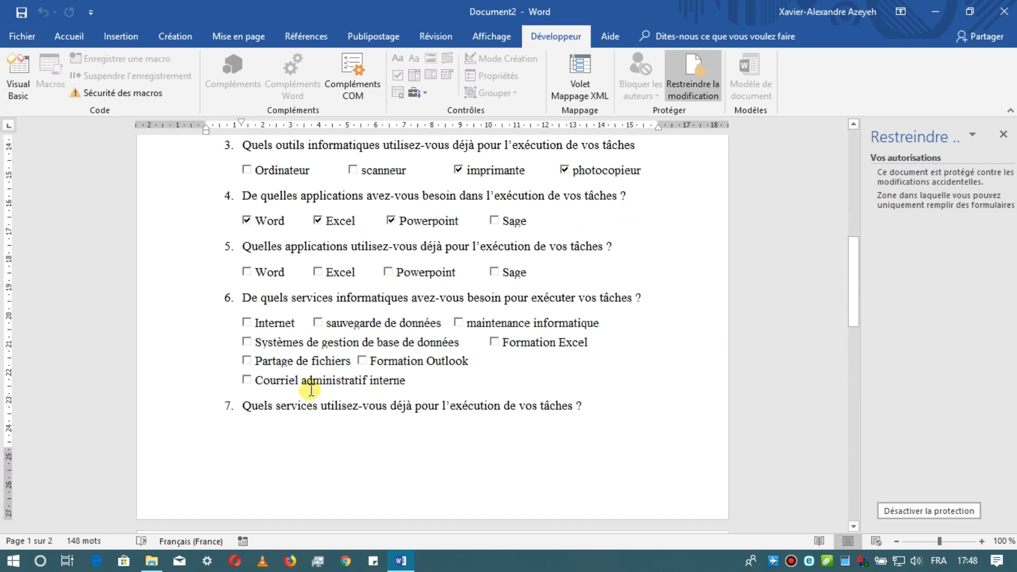
pyautogui.scroll(-2, 309, 390)
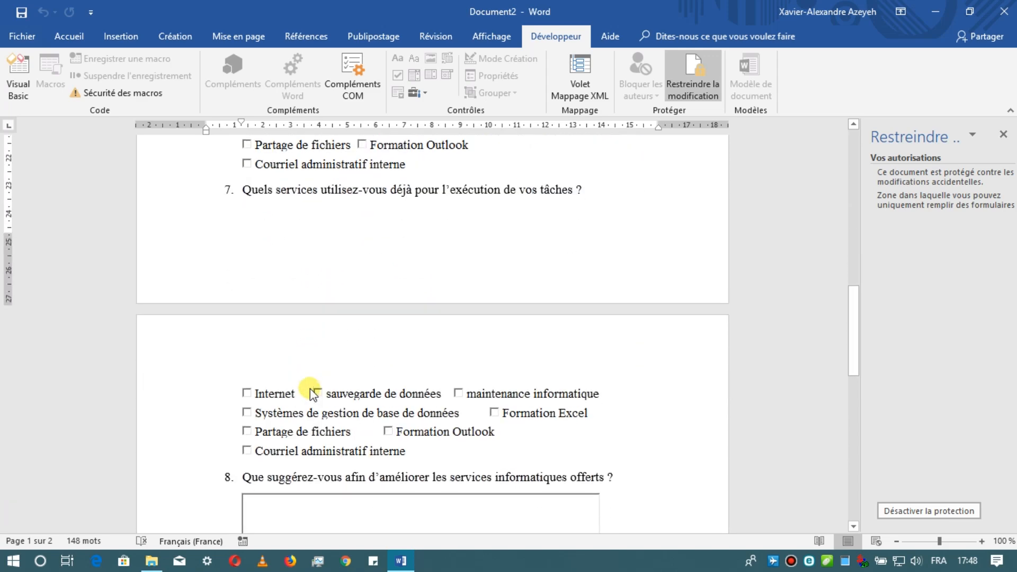
pyautogui.click(397, 478)
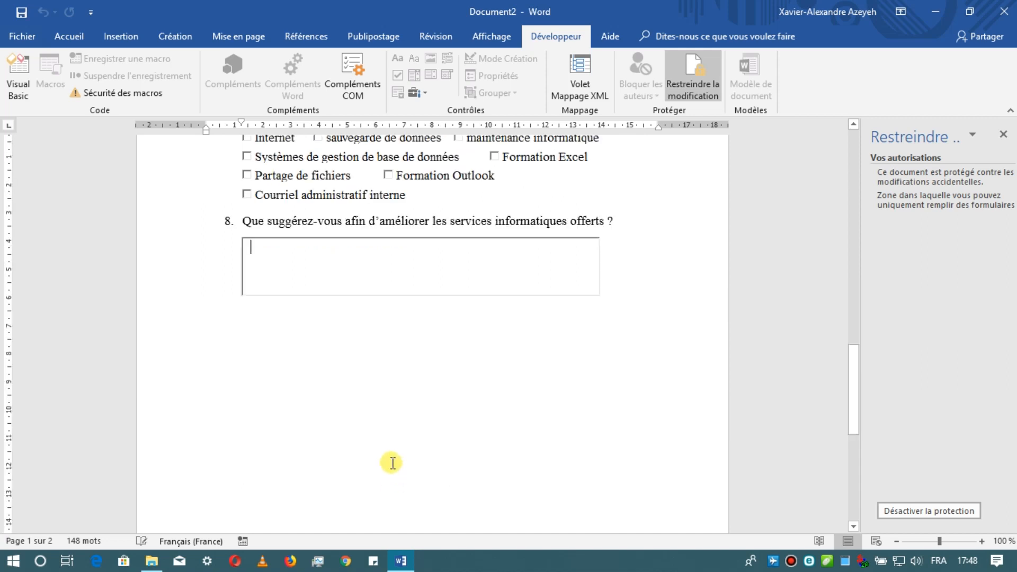
pyautogui.click(404, 221)
pyautogui.write('ggh')
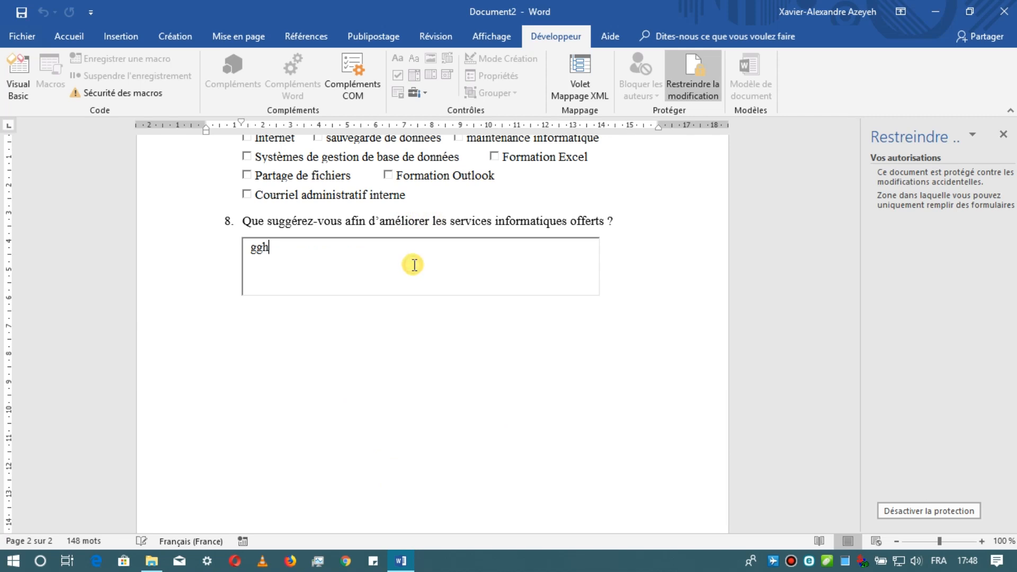
pyautogui.press('BackSpace')
pyautogui.press('BackSpace')
pyautogui.press('BackSpace')
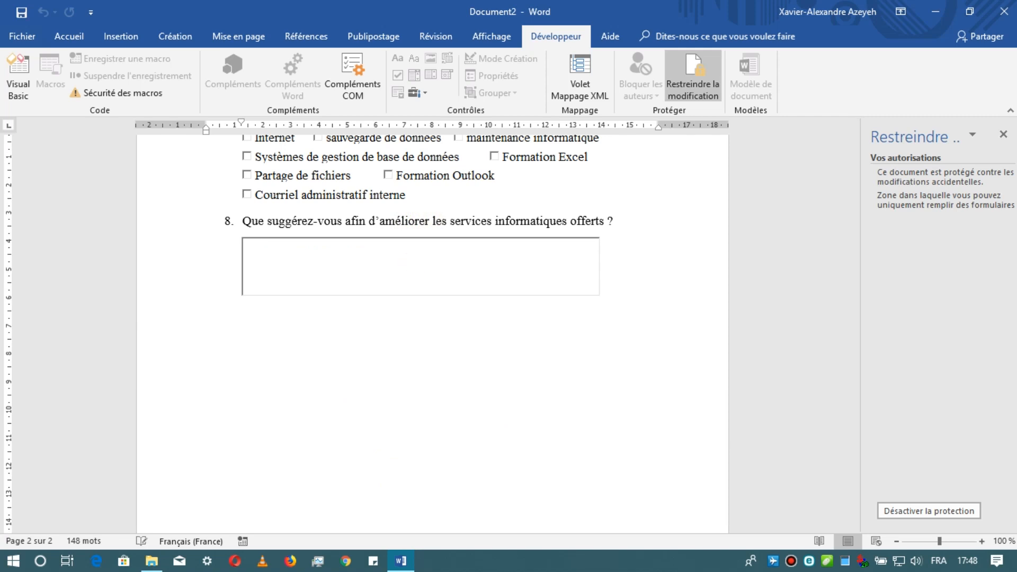
# - Review the answers checked under questions 1 to 5 and the unanswered questions below them in the protected form
pyautogui.hotkey('ctrl', 'z')
pyautogui.hotkey('ctrl', 'z')
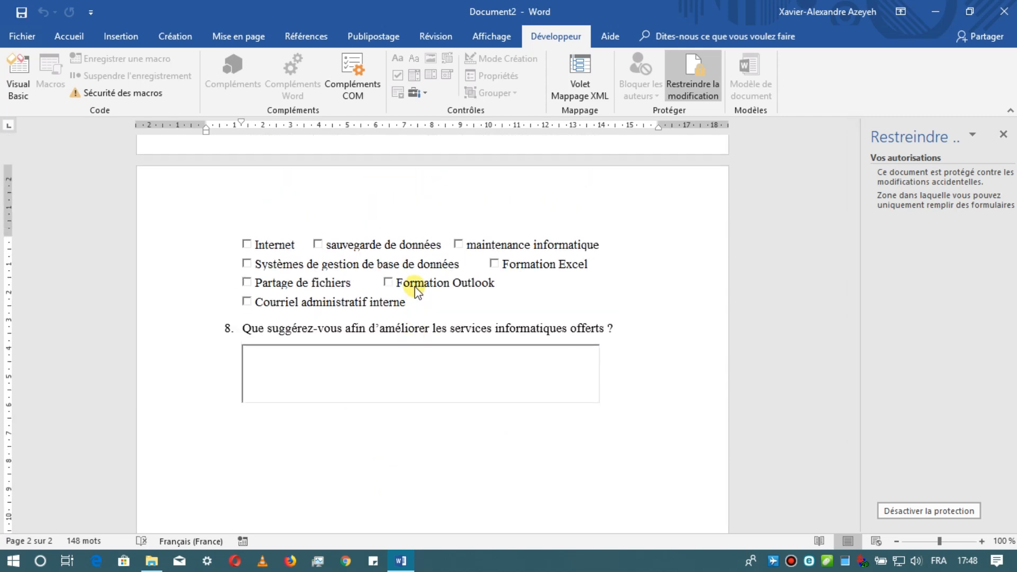
pyautogui.scroll(12, 415, 287)
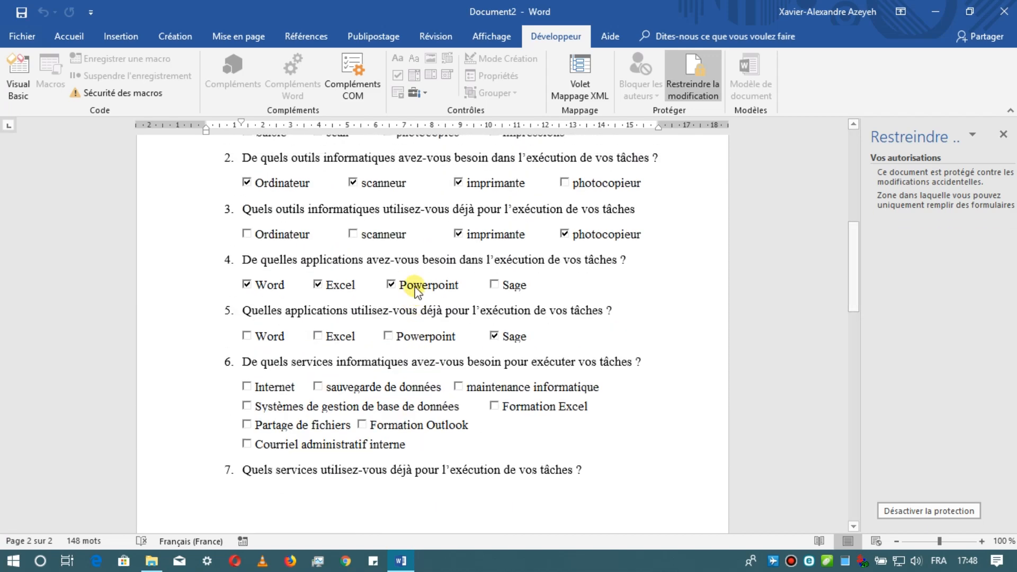
pyautogui.scroll(3, 415, 287)
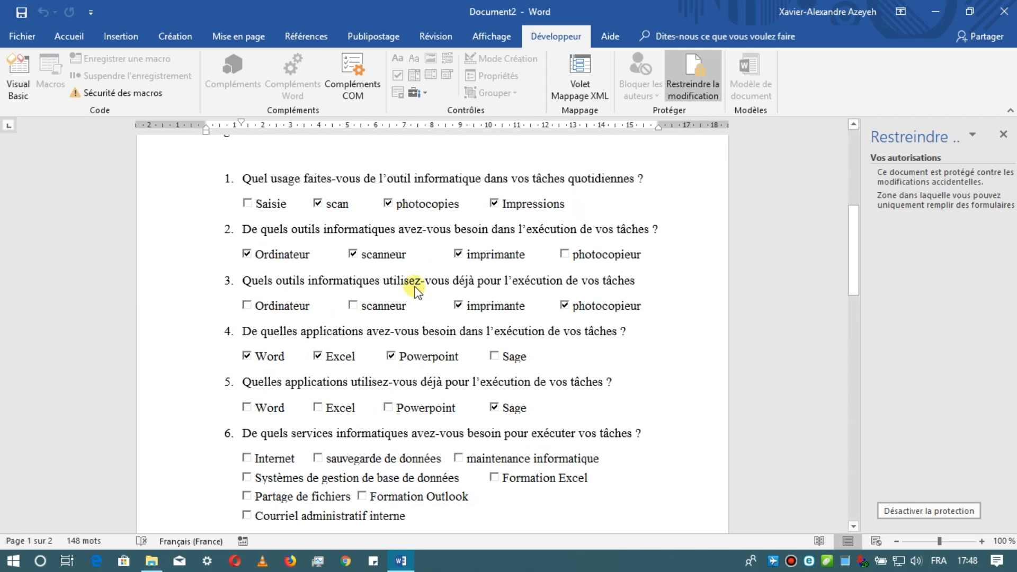
pyautogui.scroll(-1, 415, 290)
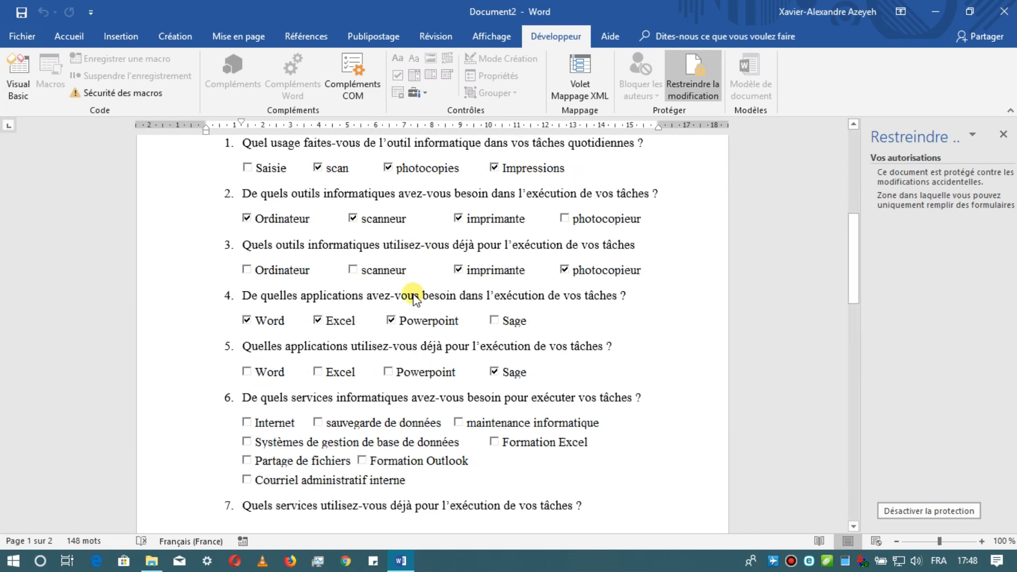
pyautogui.scroll(1, 415, 298)
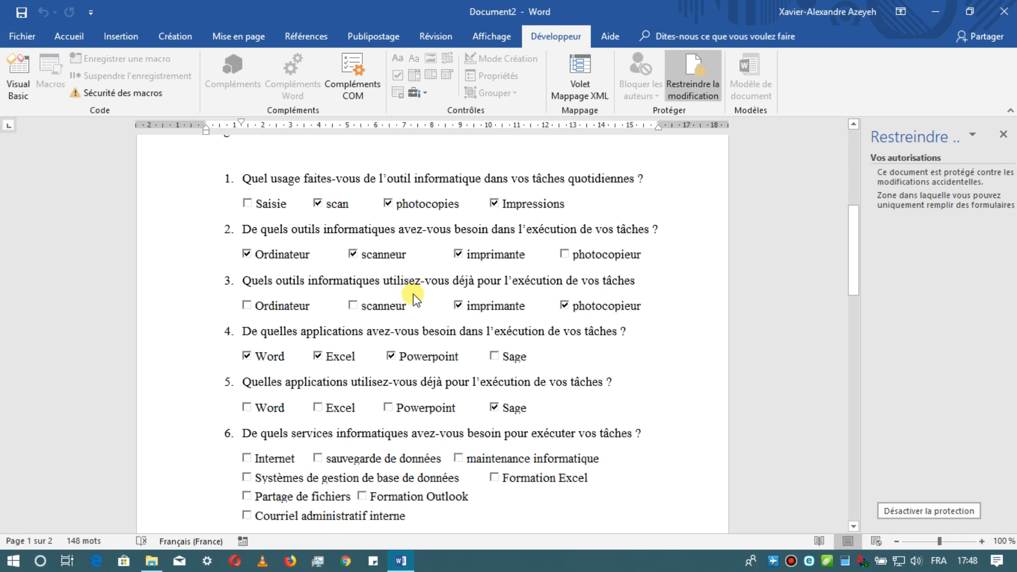
pyautogui.scroll(1, 413, 294)
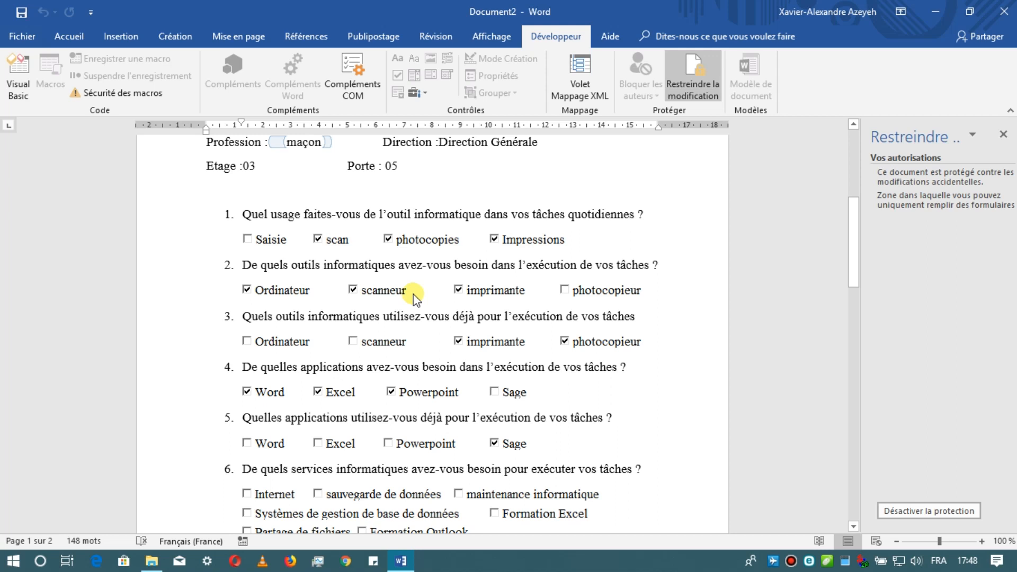
pyautogui.scroll(-1, 413, 294)
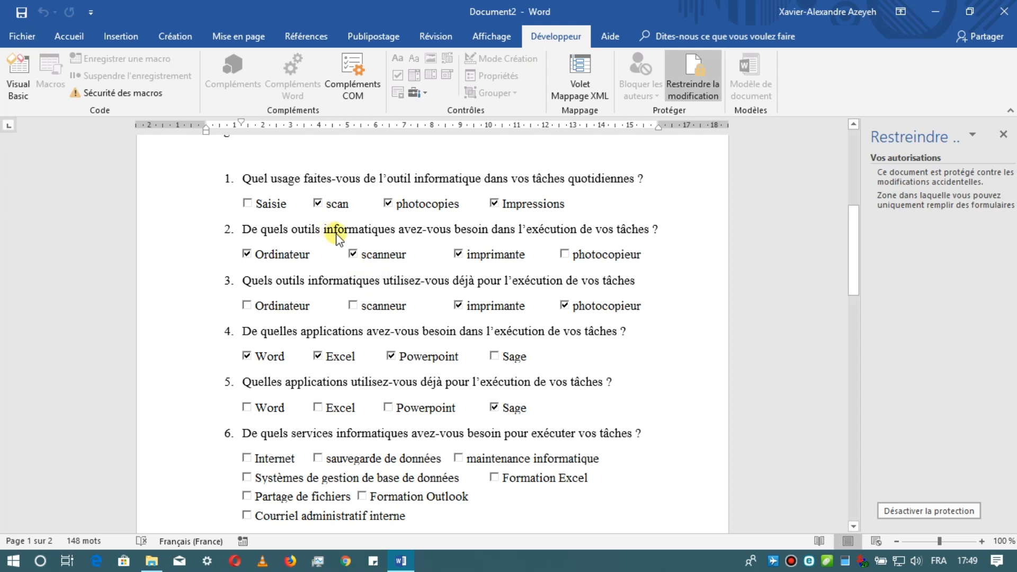
# - Test the photocopieur check box under question 3 by toggling it twice
pyautogui.click(565, 306)
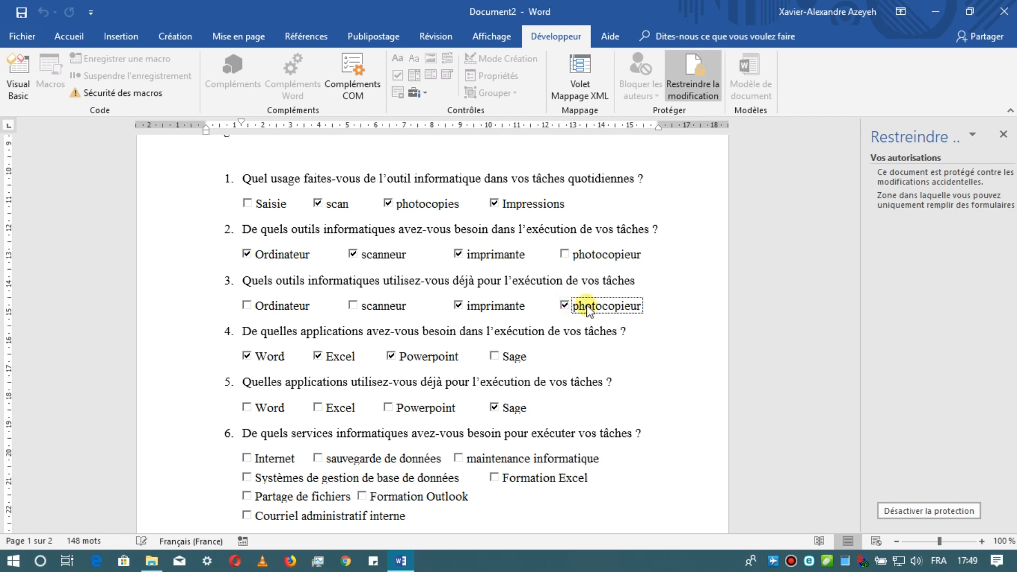
pyautogui.click(565, 306)
pyautogui.scroll(-1, 576, 312)
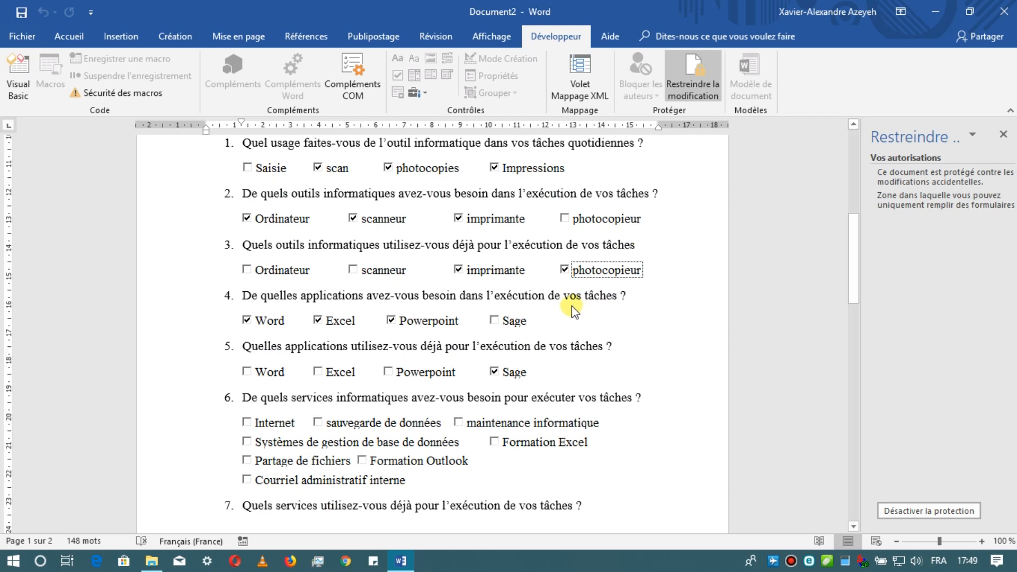
pyautogui.click(488, 266)
pyautogui.scroll(2, 488, 266)
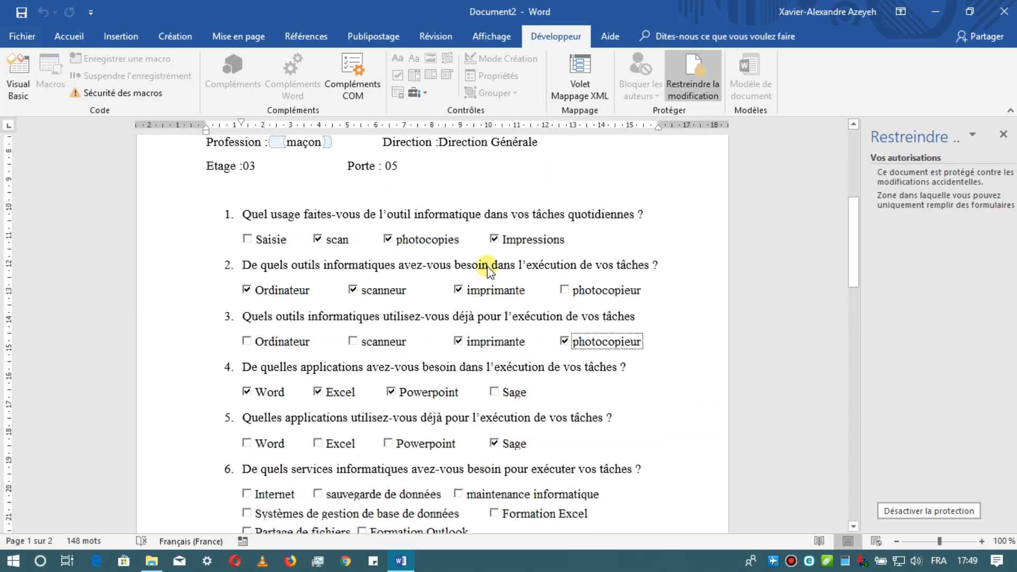
pyautogui.scroll(1, 488, 268)
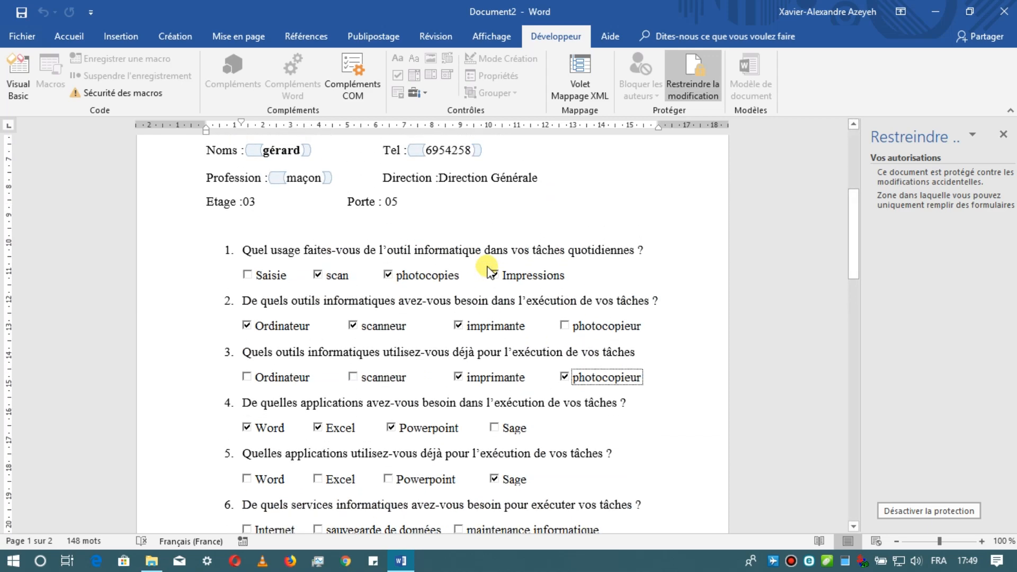
pyautogui.scroll(-2, 487, 267)
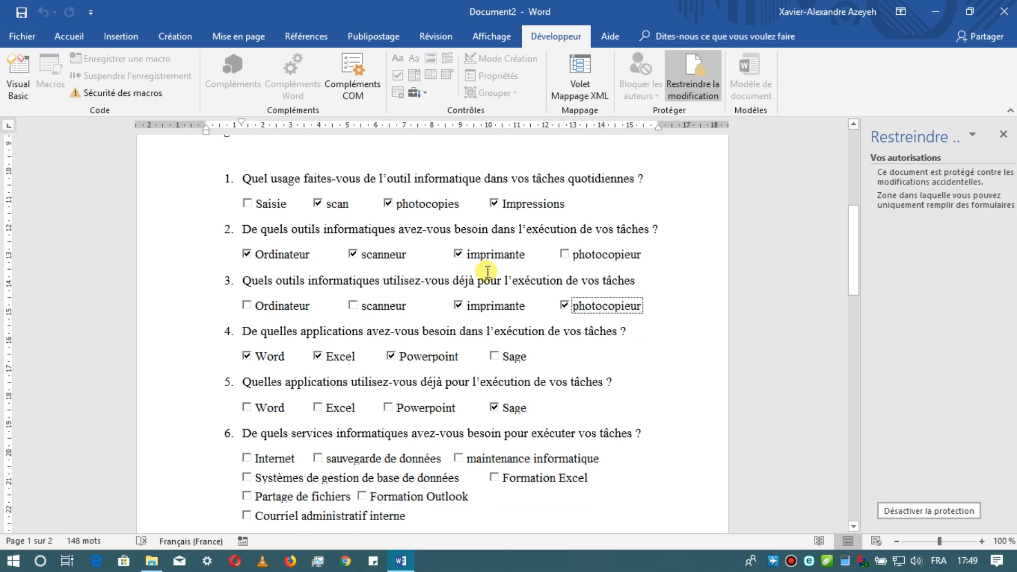
pyautogui.scroll(9, 487, 271)
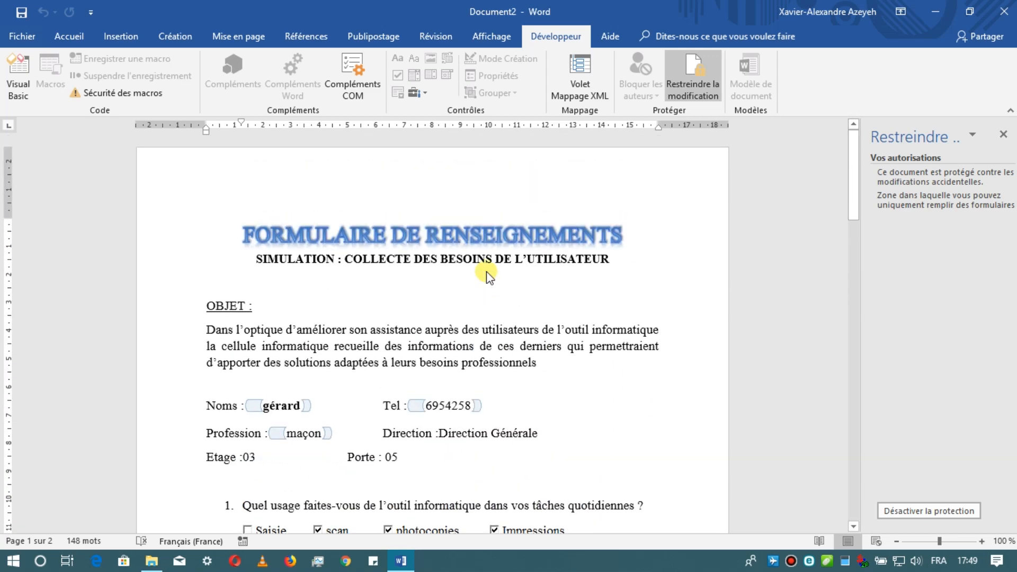